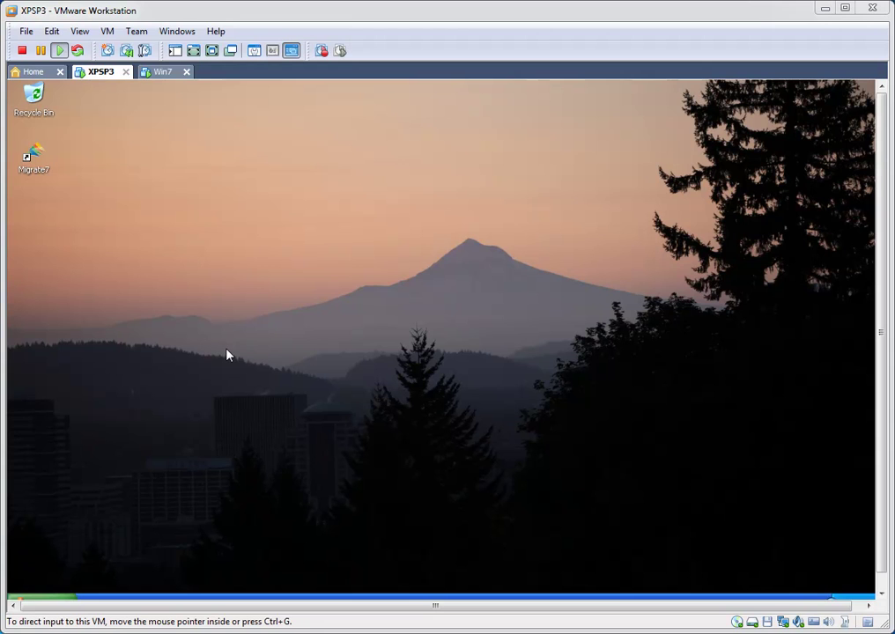
Step: Launch Migrate7 from the desktop and mark the TEST-VERSE domain user for personality extraction
{"action": "left_click", "coordinate": [38, 158]}
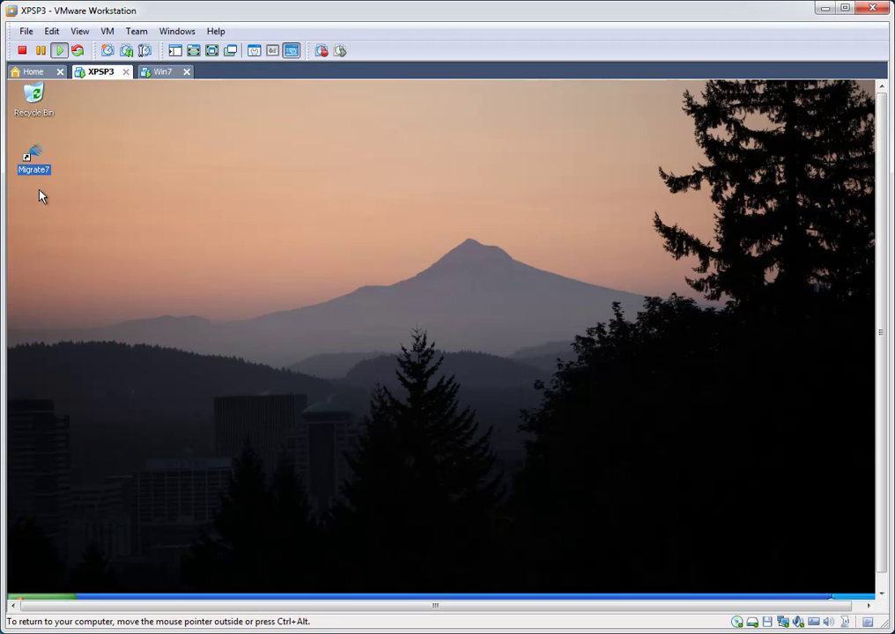
{"action": "double_click", "coordinate": [33, 157]}
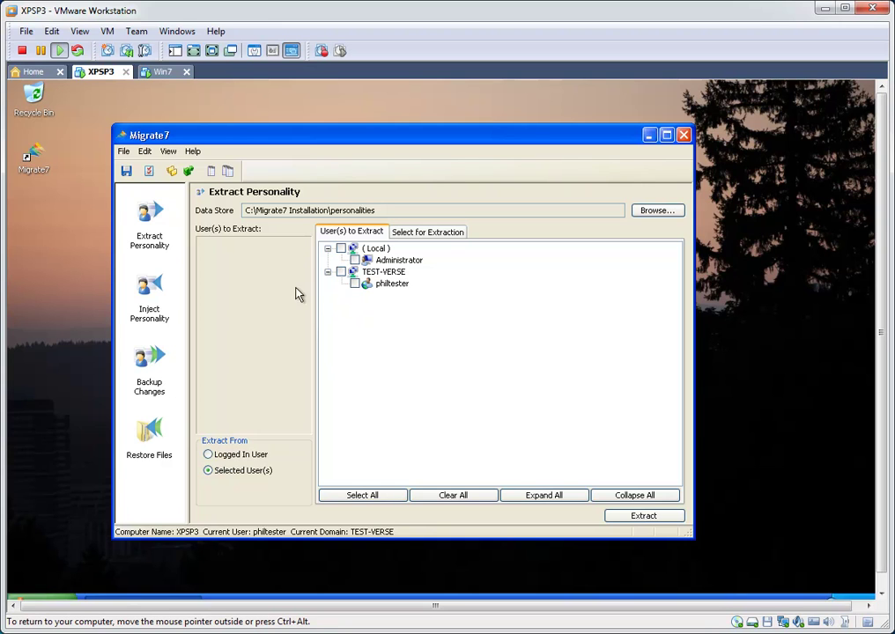
{"action": "left_click", "coordinate": [355, 283]}
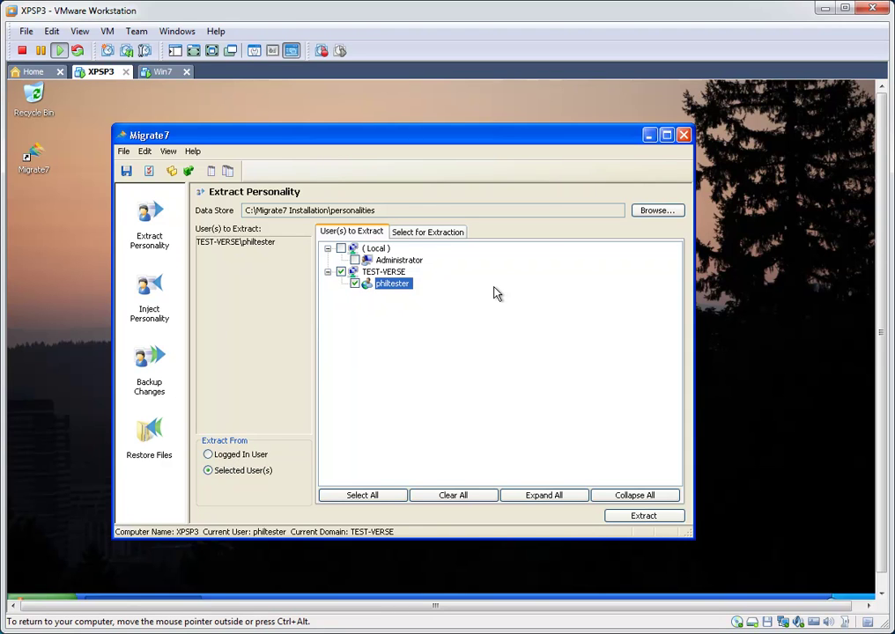
Step: In the items selectable for extraction, expand Microsoft Office down to Word and choose Word Settings
{"action": "left_click", "coordinate": [429, 234]}
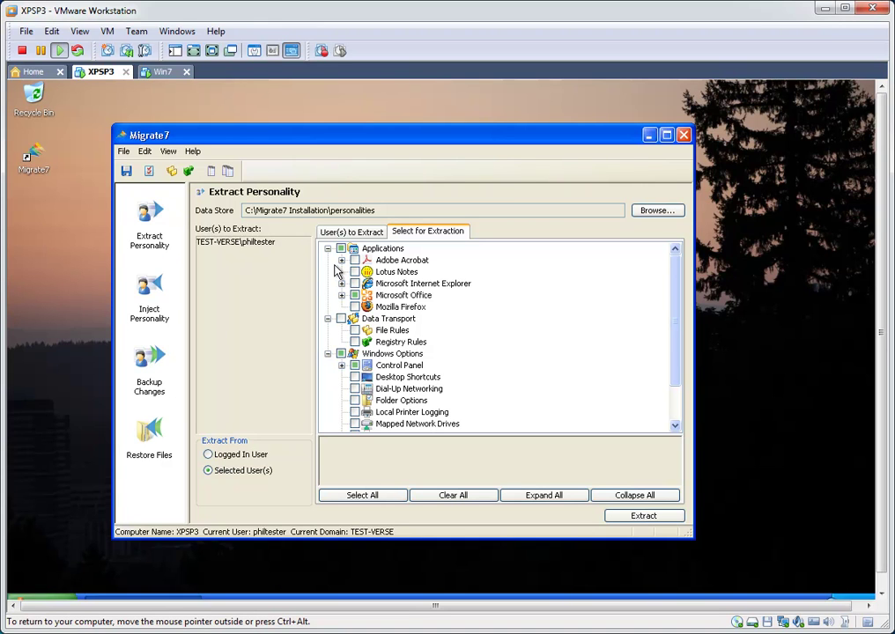
{"action": "left_click", "coordinate": [341, 295]}
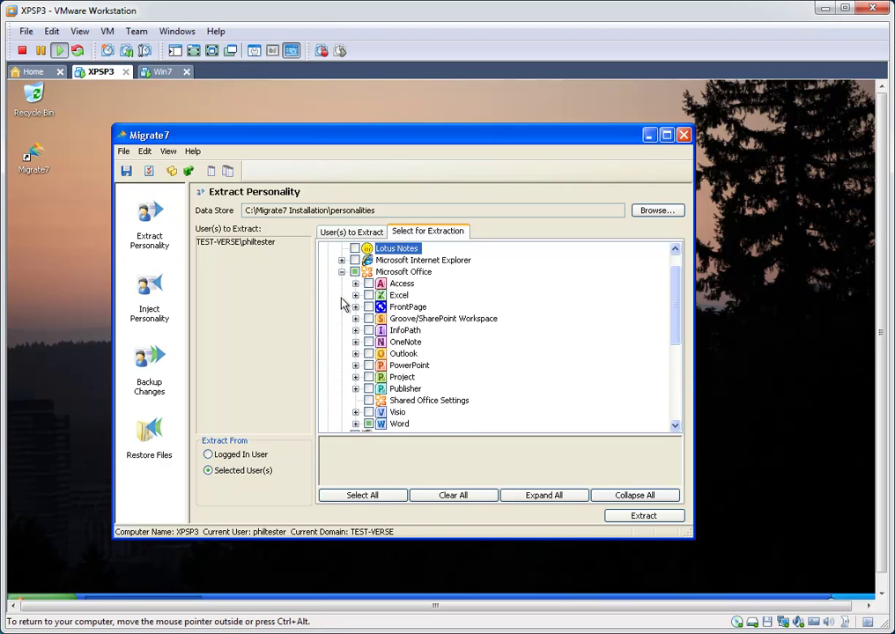
{"action": "scroll", "coordinate": [344, 313], "scroll_direction": "down", "scroll_amount": 2}
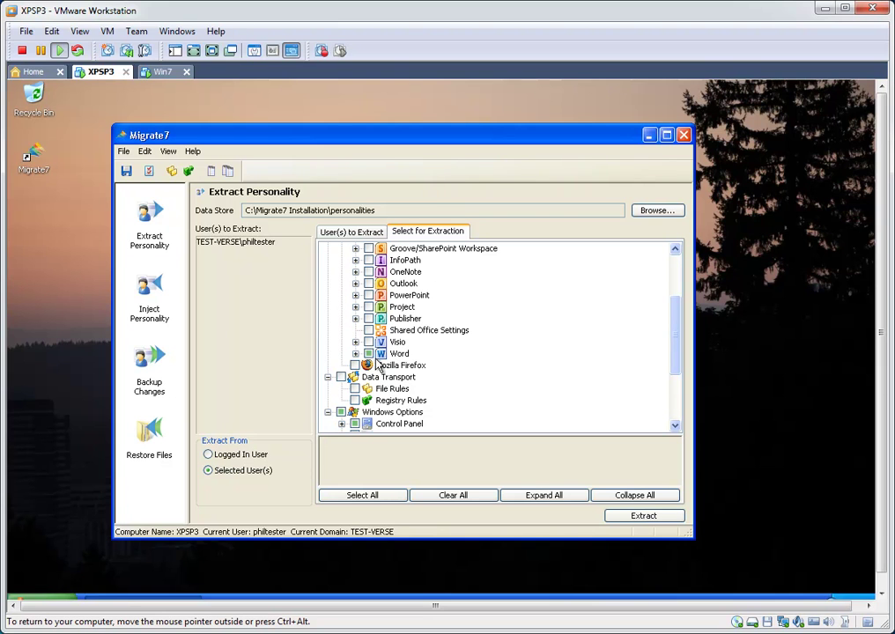
{"action": "left_click", "coordinate": [355, 353]}
{"action": "scroll", "coordinate": [379, 352], "scroll_direction": "down", "scroll_amount": 1}
{"action": "left_click", "coordinate": [382, 342]}
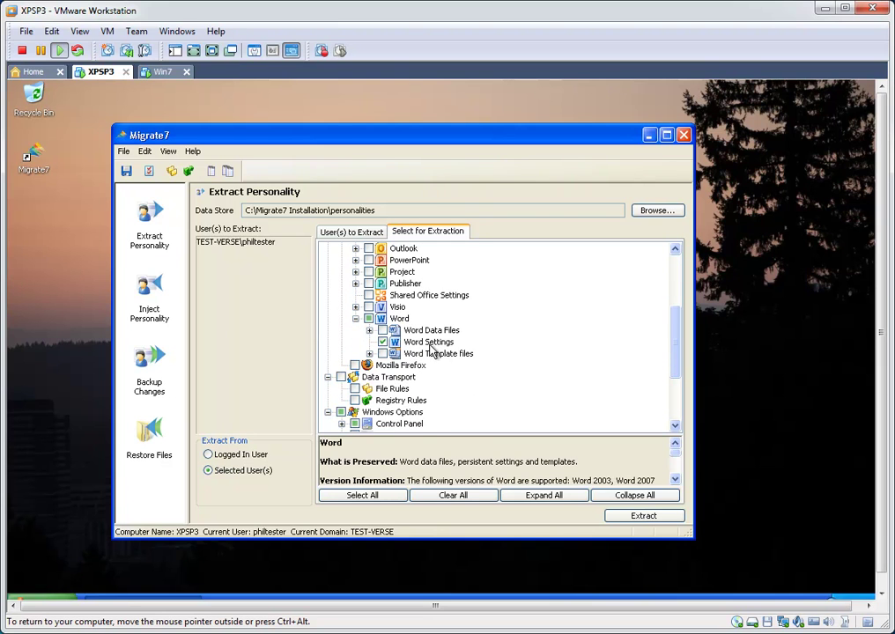
{"action": "left_click", "coordinate": [430, 343]}
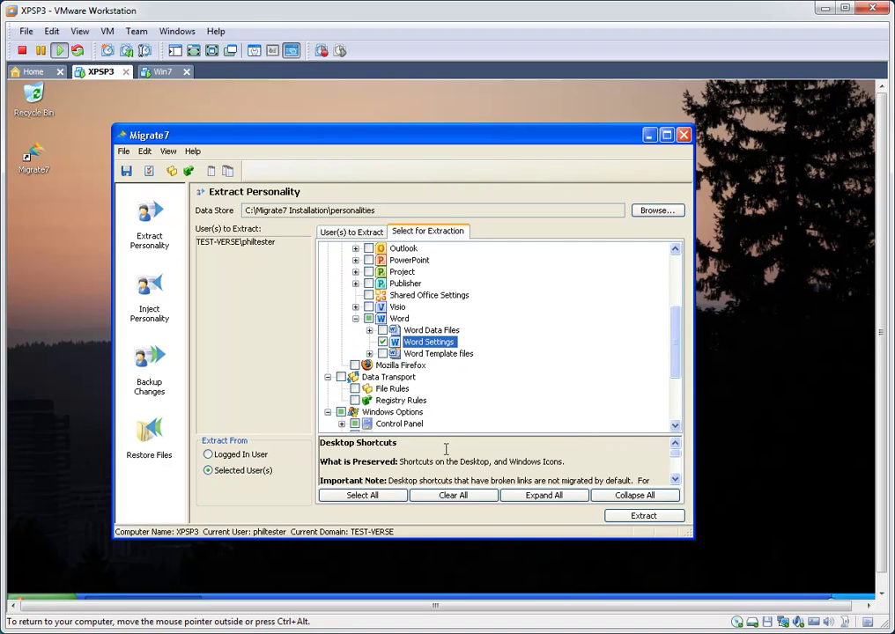
Step: Enlarge the description area to read Word's version support and migration paths, and shrink it back
{"action": "left_click_drag", "start_coordinate": [454, 435], "coordinate": [454, 361]}
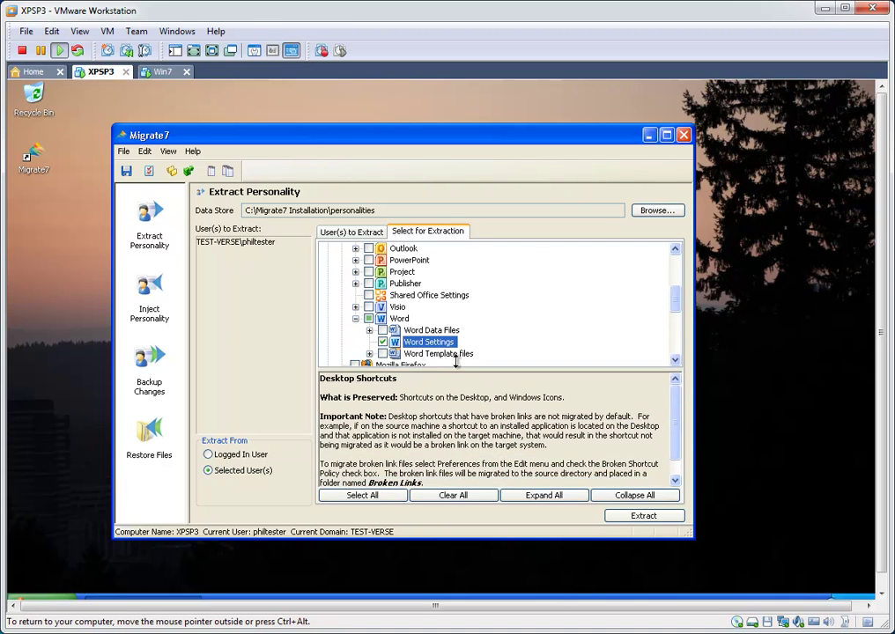
{"action": "left_click", "coordinate": [399, 318]}
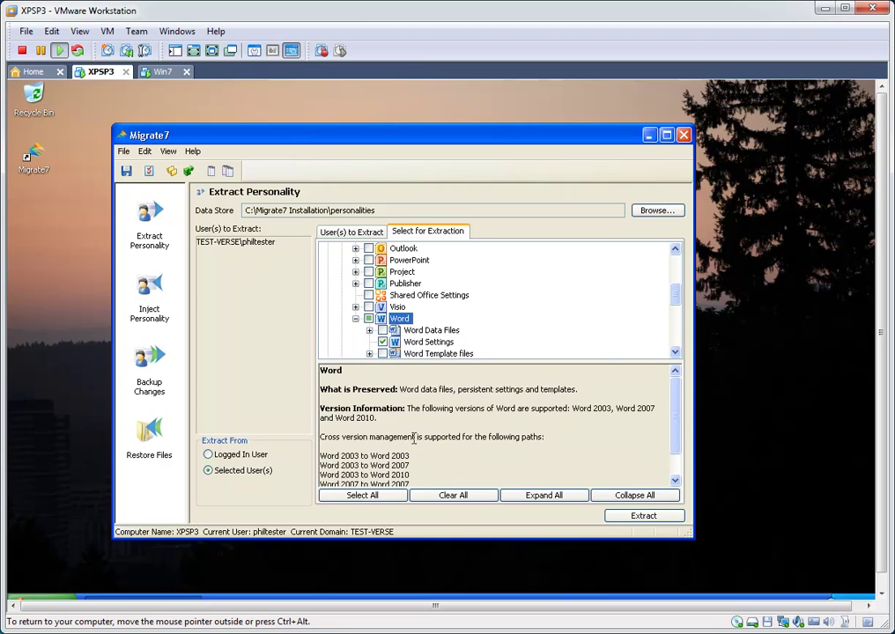
{"action": "left_click", "coordinate": [675, 481]}
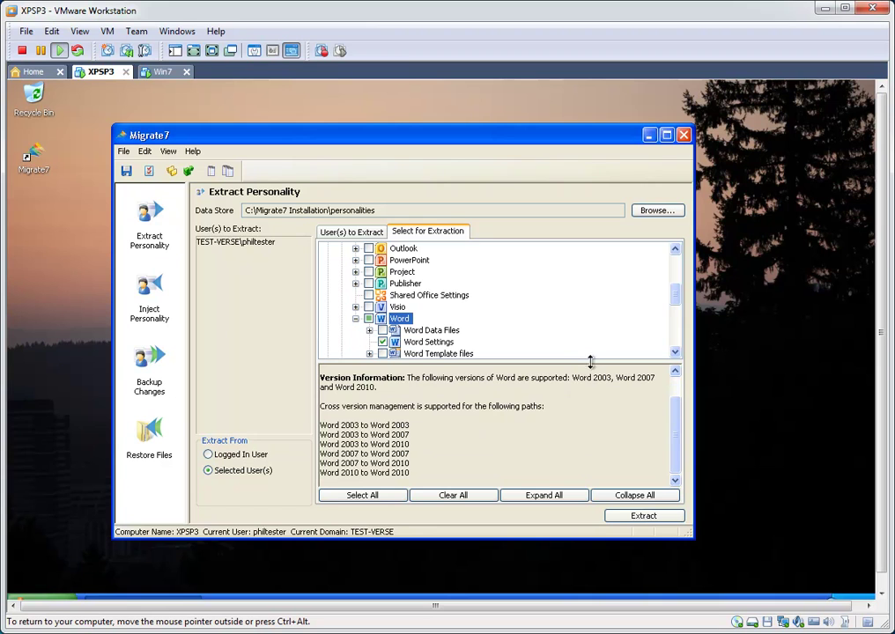
{"action": "left_click_drag", "start_coordinate": [587, 359], "coordinate": [587, 432]}
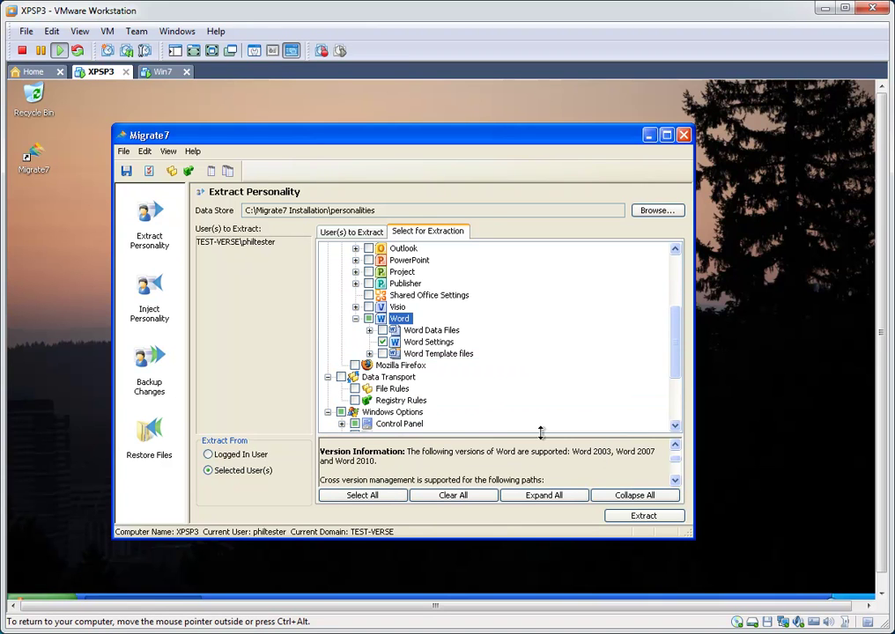
Step: Under Windows Options, expand Control Panel and Display and choose Background for extraction
{"action": "left_click_drag", "start_coordinate": [676, 427], "coordinate": [677, 432]}
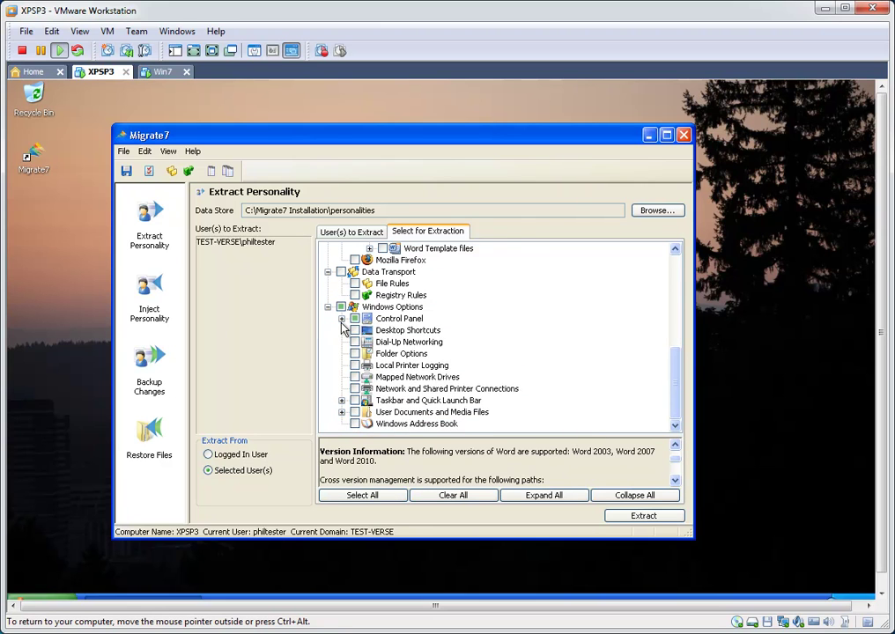
{"action": "left_click", "coordinate": [341, 319]}
{"action": "left_click", "coordinate": [355, 341]}
{"action": "left_click", "coordinate": [382, 365]}
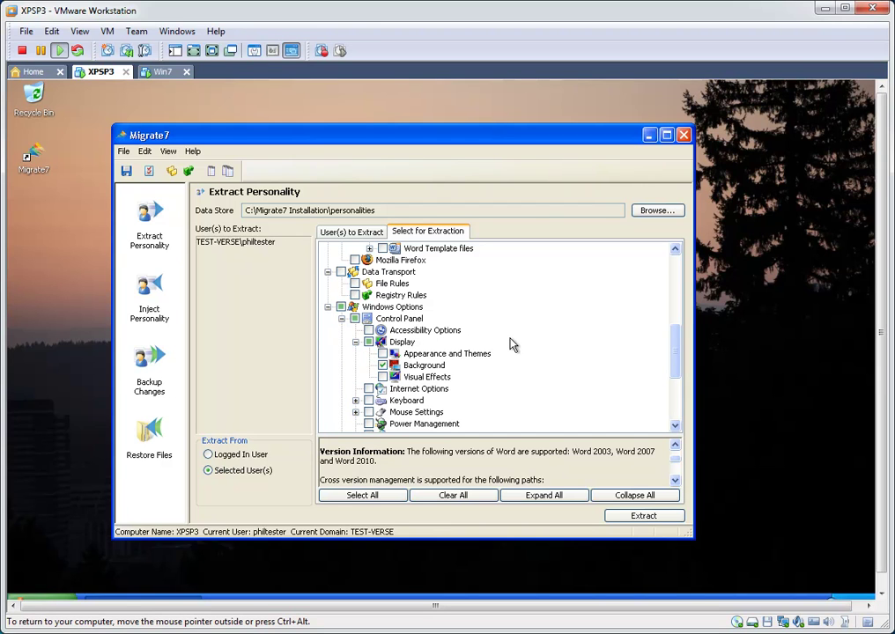
Step: Examine what is preserved for Display, Appearance and Themes, and the Pointers and Schemes entry under Mouse Settings
{"action": "scroll", "coordinate": [520, 344], "scroll_direction": "down", "scroll_amount": 1}
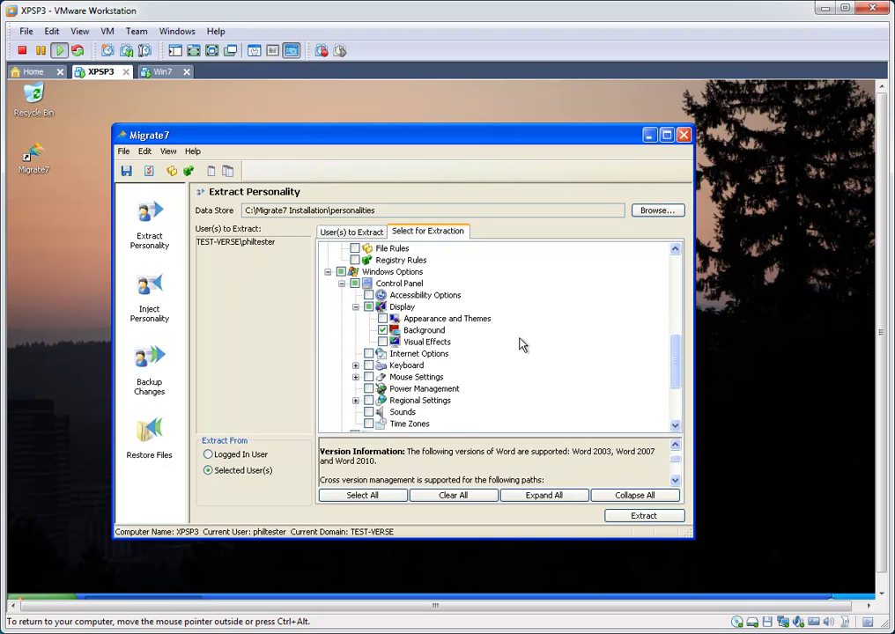
{"action": "left_click", "coordinate": [400, 306]}
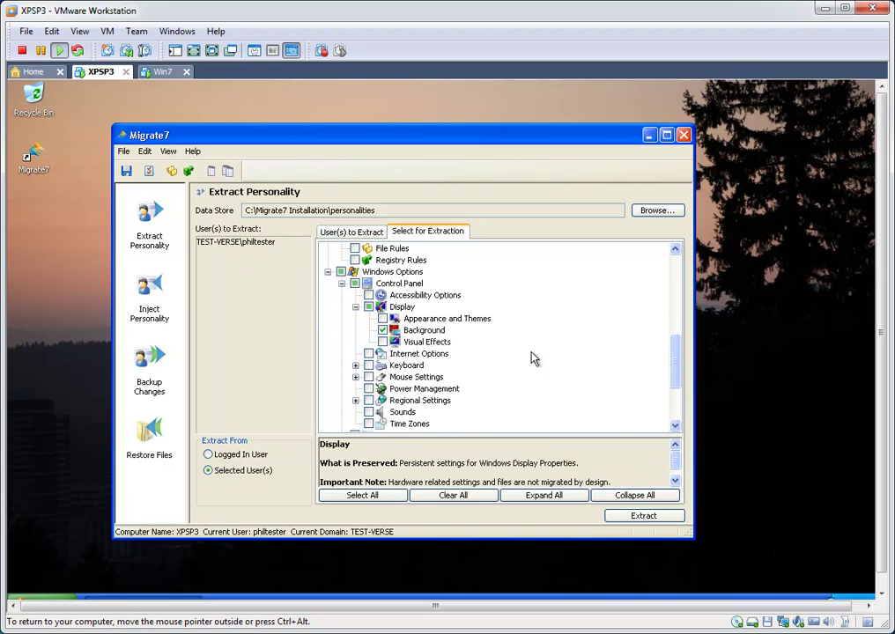
{"action": "left_click", "coordinate": [431, 319]}
{"action": "scroll", "coordinate": [480, 379], "scroll_direction": "down", "scroll_amount": 1}
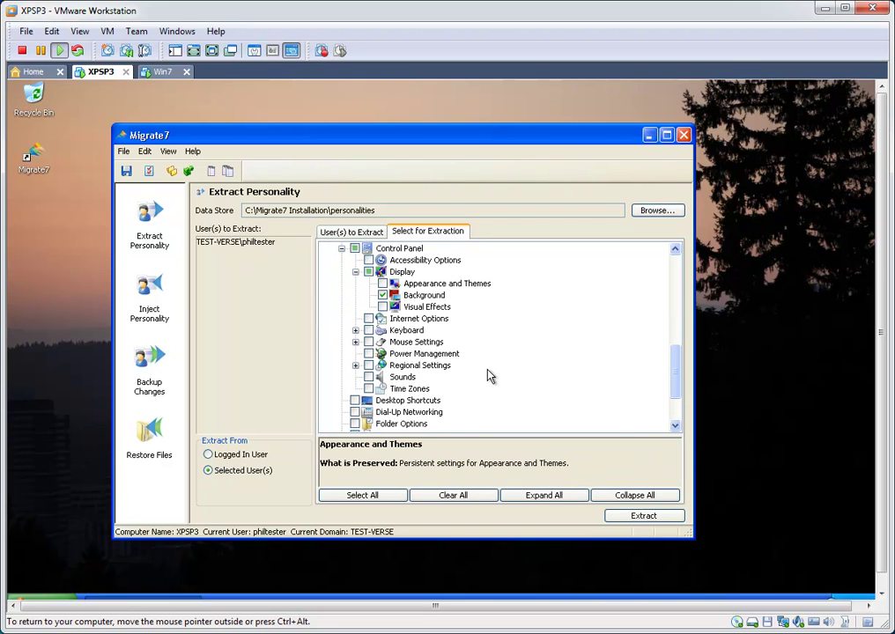
{"action": "left_click", "coordinate": [355, 342]}
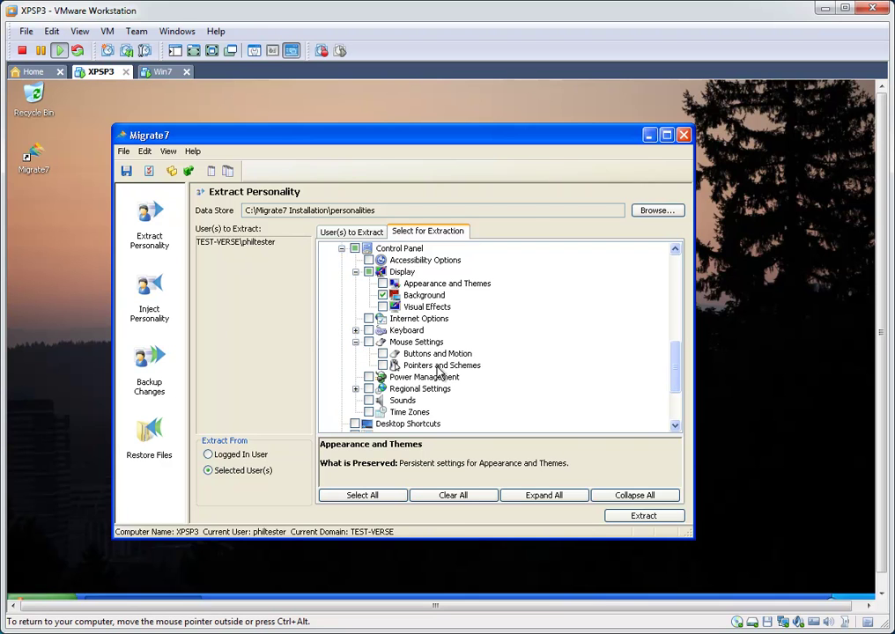
{"action": "left_click", "coordinate": [500, 368]}
{"action": "scroll", "coordinate": [502, 375], "scroll_direction": "down", "scroll_amount": 1}
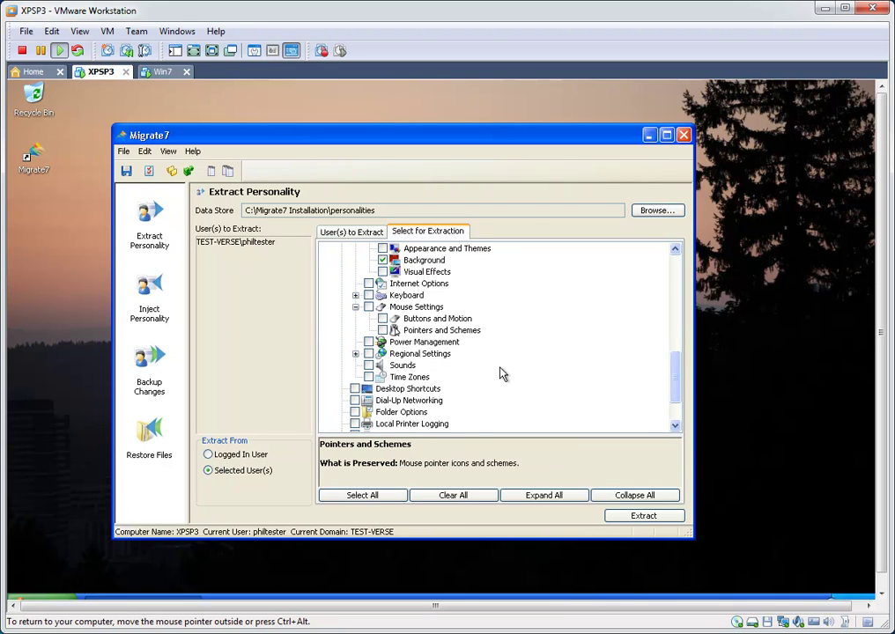
Step: Review what Desktop Shortcuts preserves and which folders User Documents and Media Files contains
{"action": "scroll", "coordinate": [333, 378], "scroll_direction": "down", "scroll_amount": 1}
{"action": "left_click", "coordinate": [386, 356]}
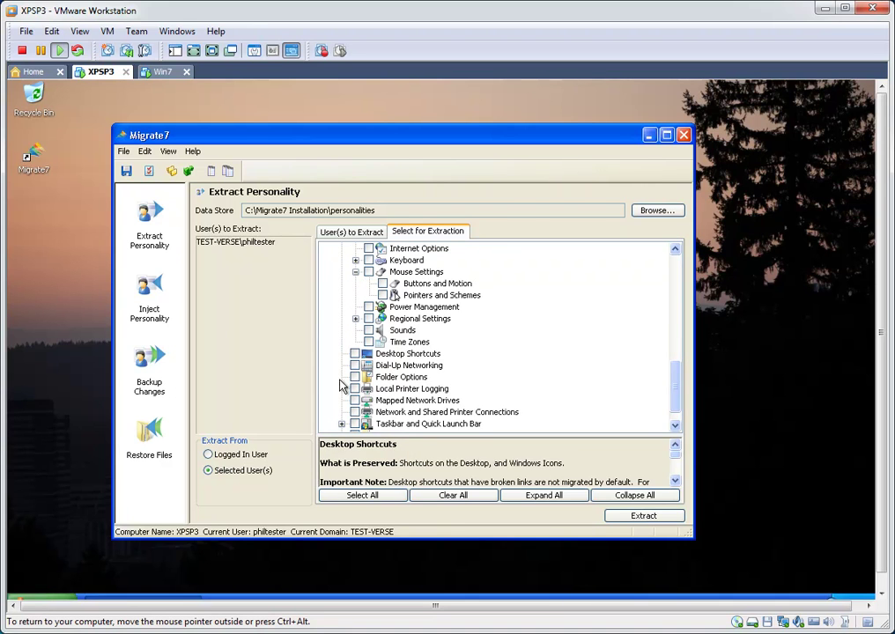
{"action": "scroll", "coordinate": [385, 375], "scroll_direction": "down", "scroll_amount": 1}
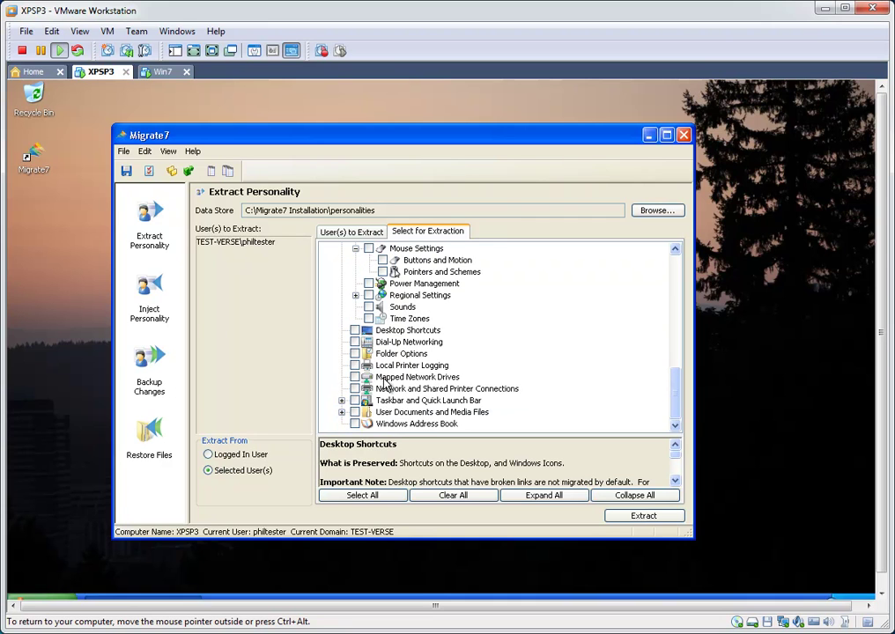
{"action": "left_click", "coordinate": [342, 411]}
{"action": "scroll", "coordinate": [486, 389], "scroll_direction": "down", "scroll_amount": 1}
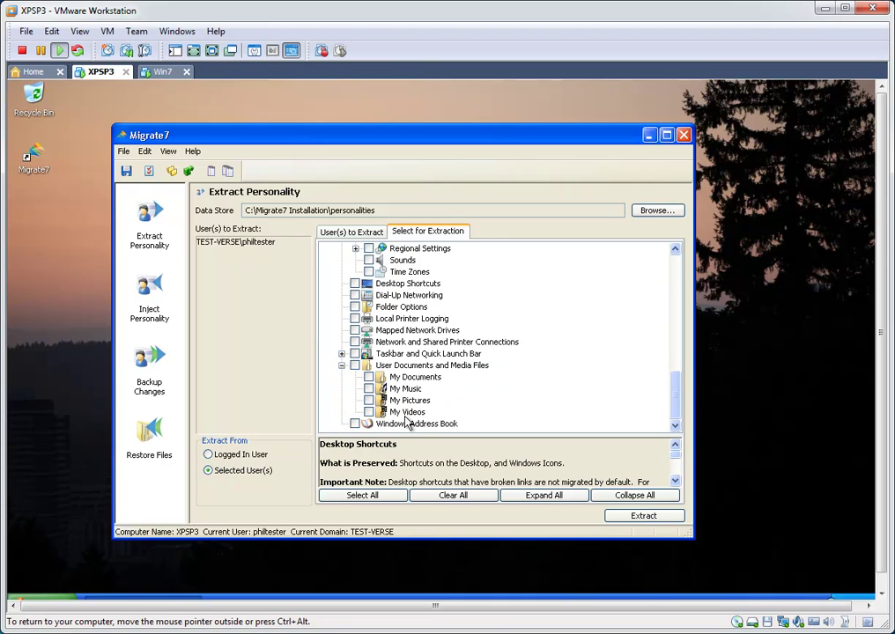
{"action": "left_click", "coordinate": [342, 365]}
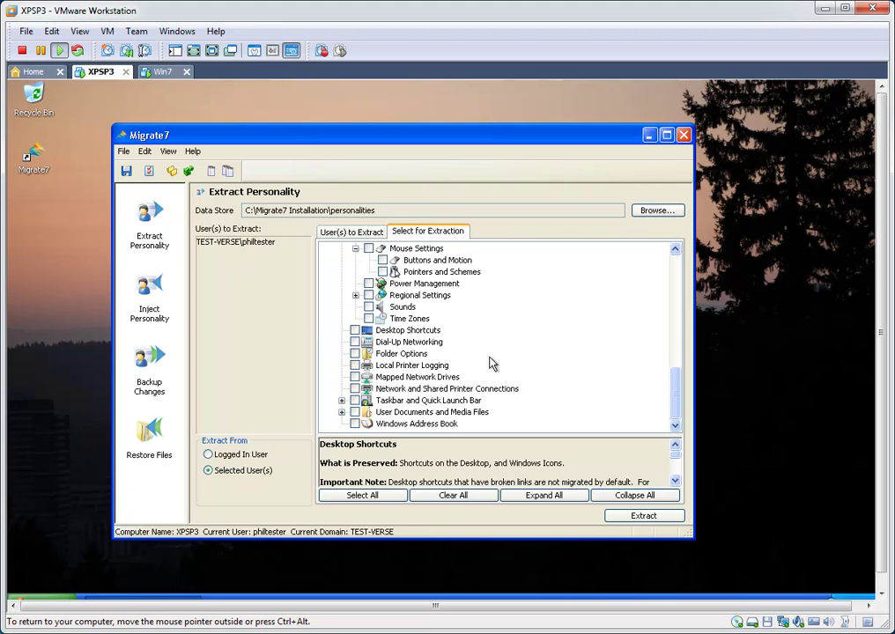
Step: Collapse the Applications and Windows Options branches so the Data Transport rules stand out
{"action": "scroll", "coordinate": [511, 353], "scroll_direction": "up", "scroll_amount": 10}
{"action": "scroll", "coordinate": [513, 355], "scroll_direction": "down", "scroll_amount": 3}
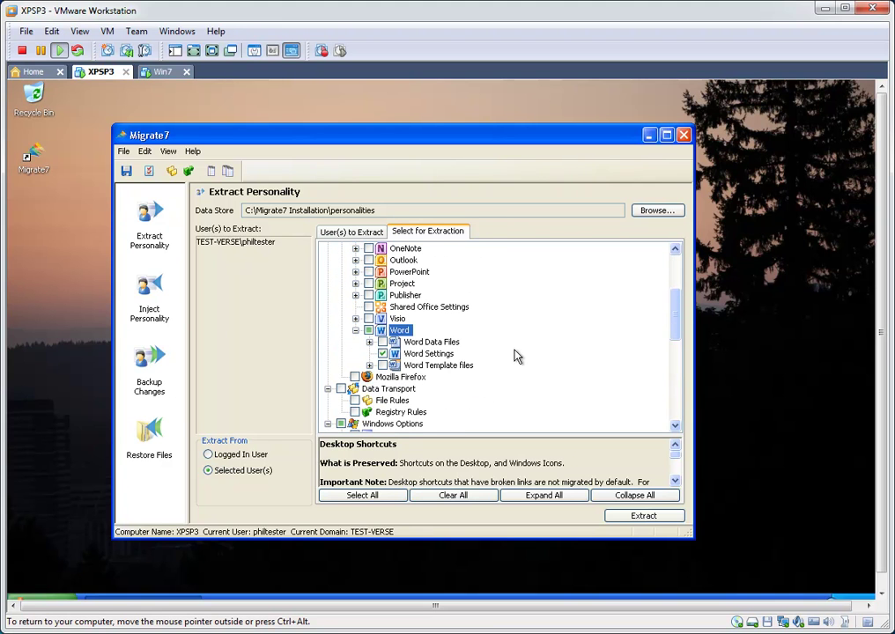
{"action": "scroll", "coordinate": [333, 348], "scroll_direction": "up", "scroll_amount": 4}
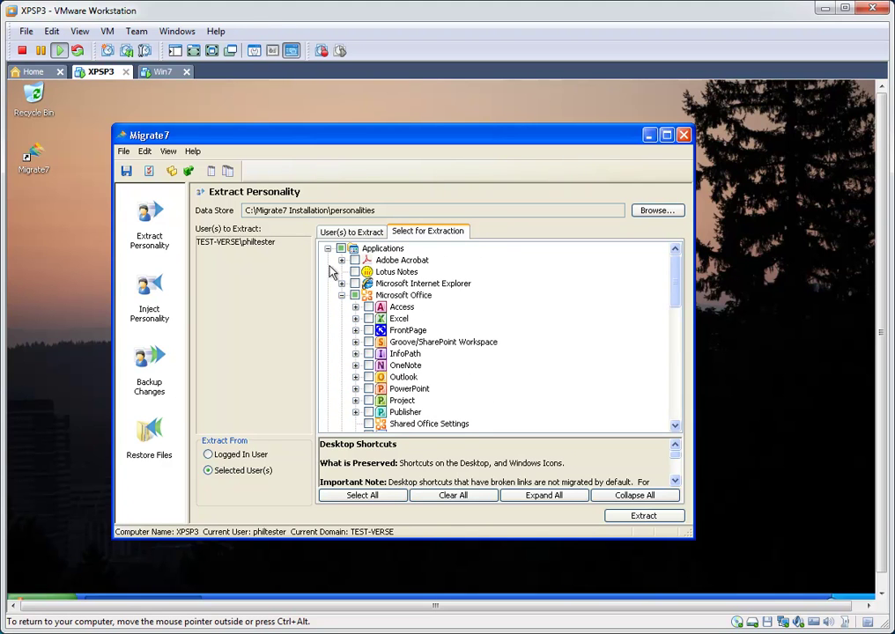
{"action": "left_click", "coordinate": [328, 248]}
{"action": "left_click", "coordinate": [328, 295]}
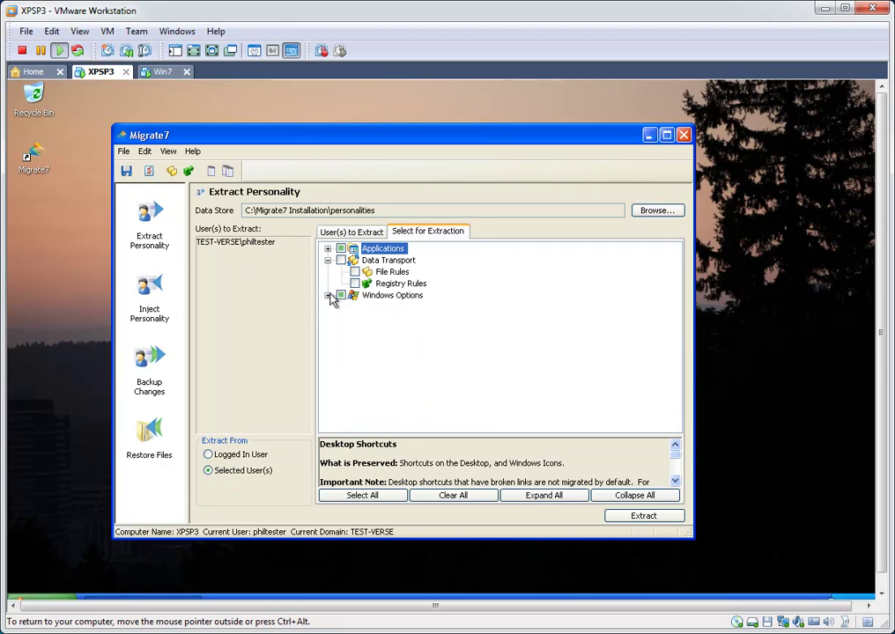
Step: Draft a new file rule that includes *.mp3 files together with subdirectories
{"action": "left_click", "coordinate": [146, 153]}
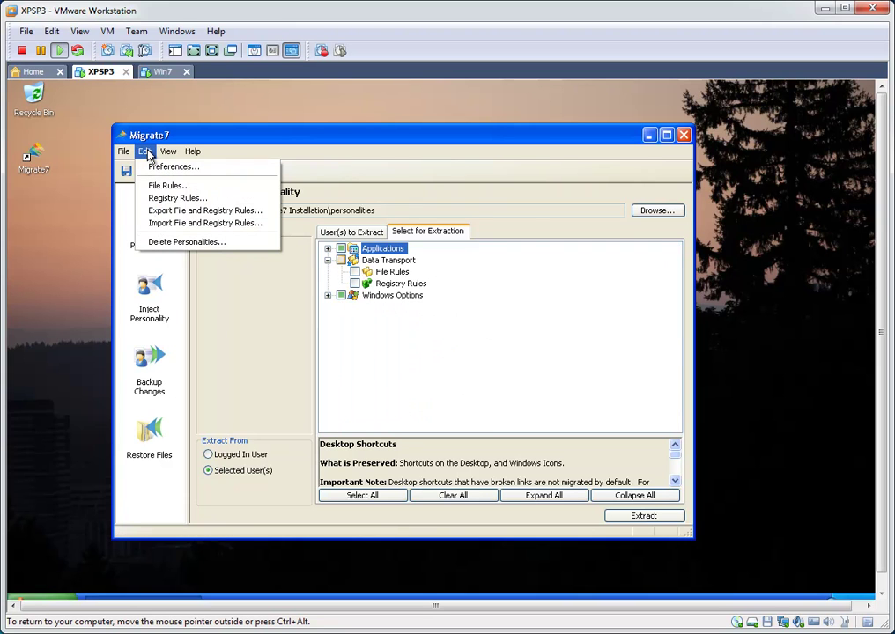
{"action": "left_click", "coordinate": [169, 186]}
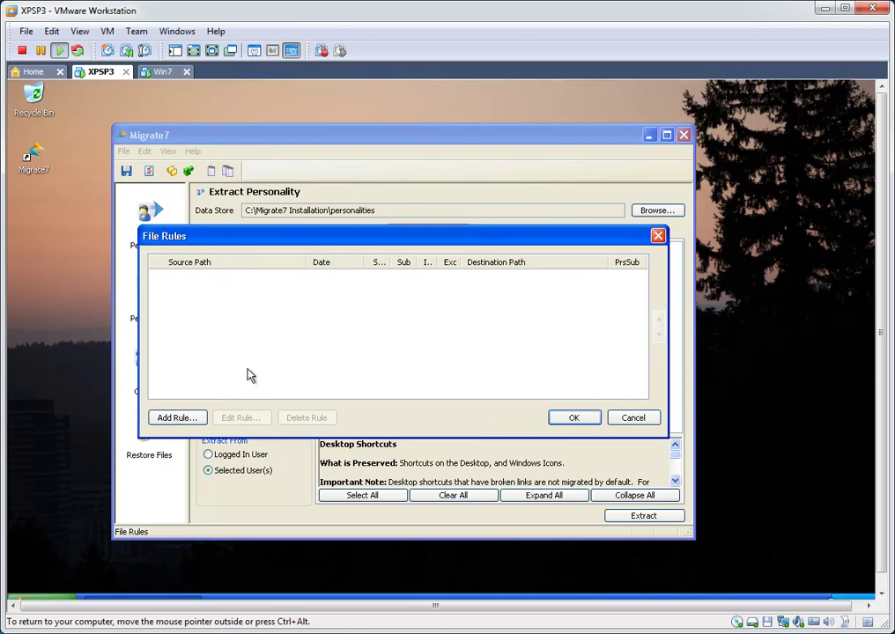
{"action": "left_click", "coordinate": [186, 419]}
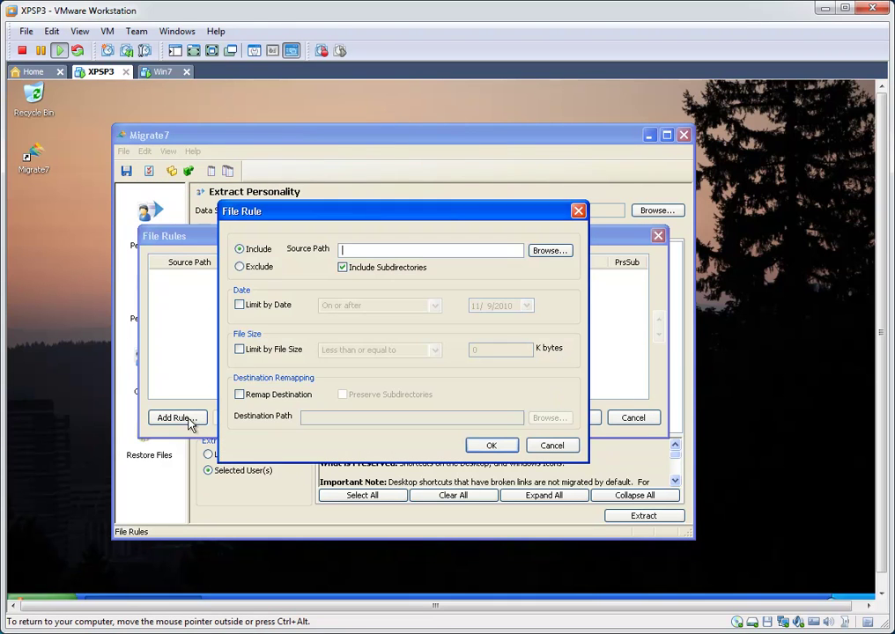
{"action": "left_click", "coordinate": [269, 269]}
{"action": "left_click", "coordinate": [240, 250]}
{"action": "left_click", "coordinate": [399, 267]}
{"action": "left_click", "coordinate": [343, 267]}
{"action": "type", "text": "*.mp3"}
Step: Try out destination remapping for the *.mp3 rule and discard the file rule changes
{"action": "left_click", "coordinate": [241, 304]}
{"action": "left_click", "coordinate": [268, 308]}
{"action": "left_click", "coordinate": [239, 394]}
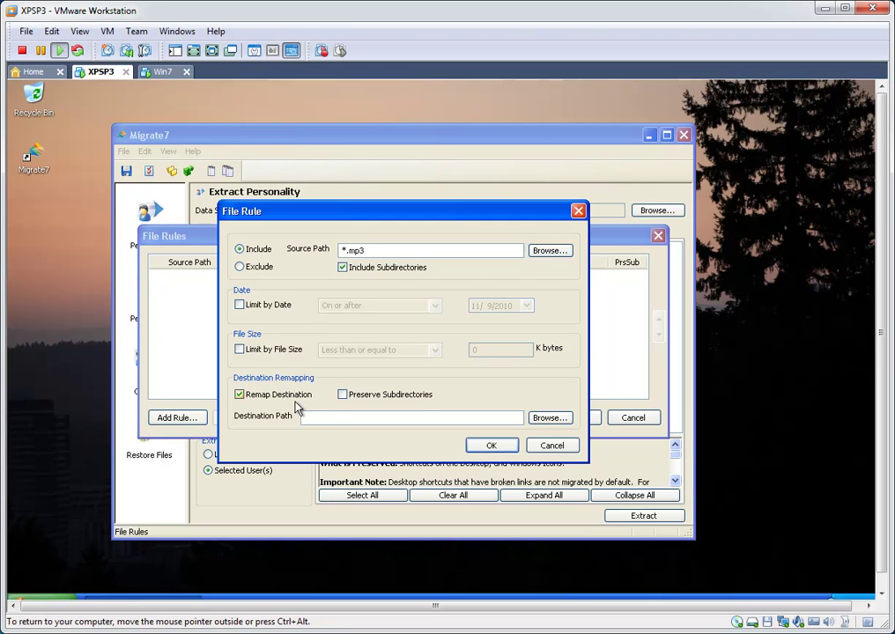
{"action": "left_click", "coordinate": [552, 447]}
{"action": "left_click", "coordinate": [633, 417]}
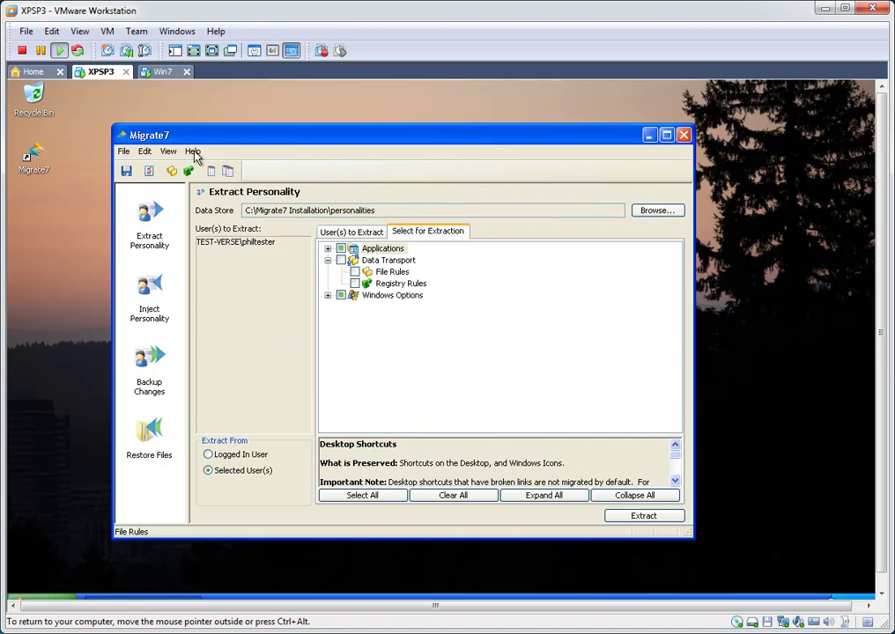
Step: Add the HKEY_CURRENT_USER\Software\Netscape key to the registry rules as a Branch rule
{"action": "left_click", "coordinate": [145, 151]}
{"action": "left_click", "coordinate": [171, 199]}
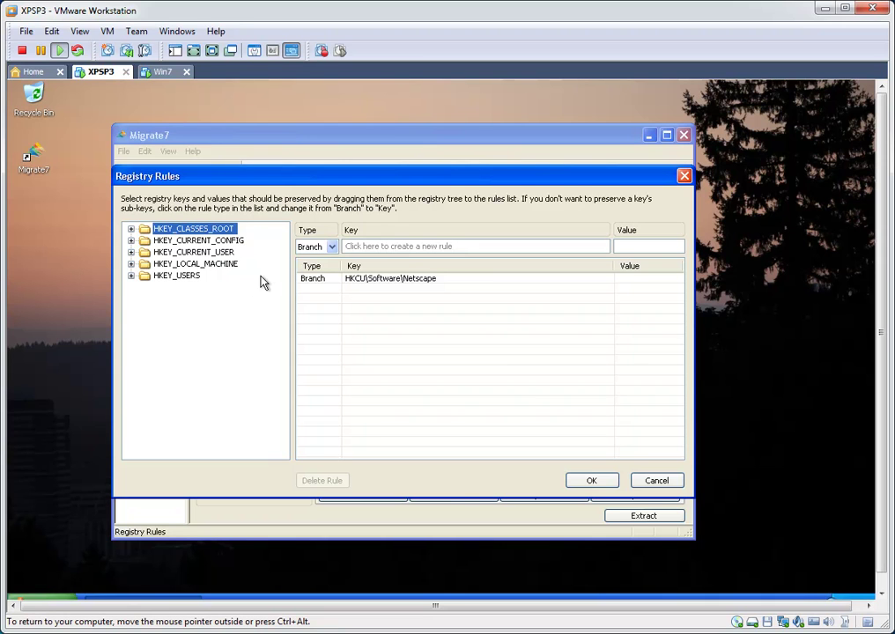
{"action": "left_click", "coordinate": [131, 252]}
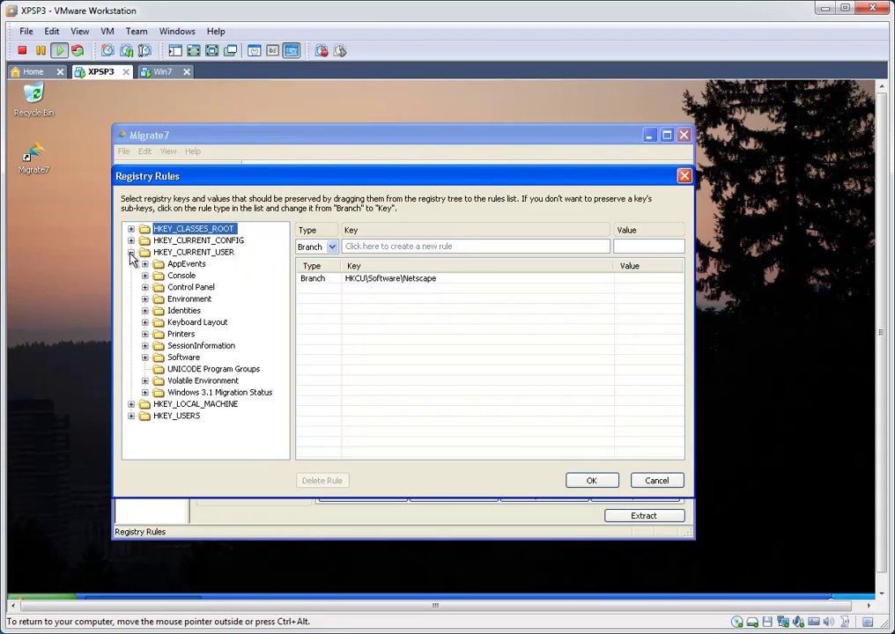
{"action": "left_click", "coordinate": [145, 357]}
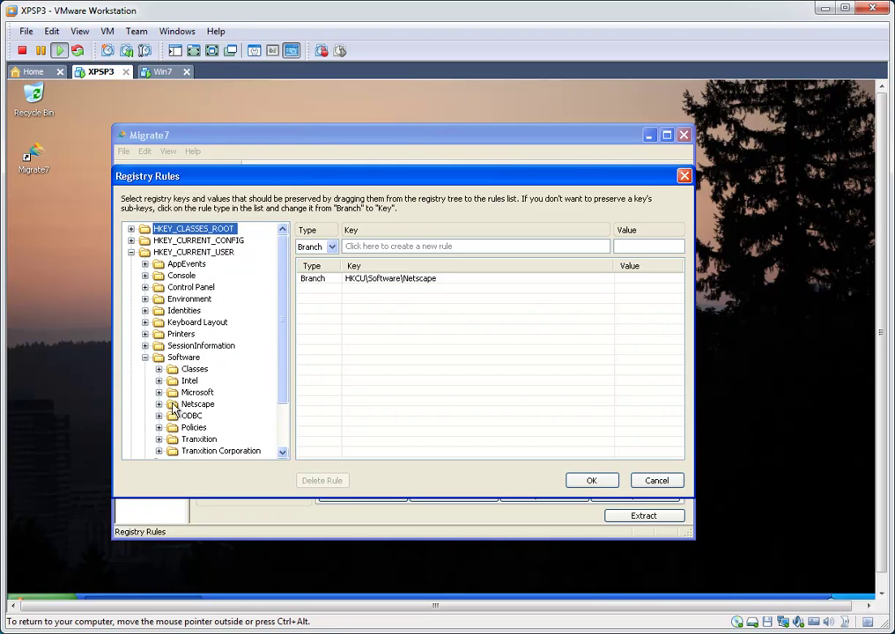
{"action": "left_click_drag", "start_coordinate": [196, 403], "coordinate": [367, 300]}
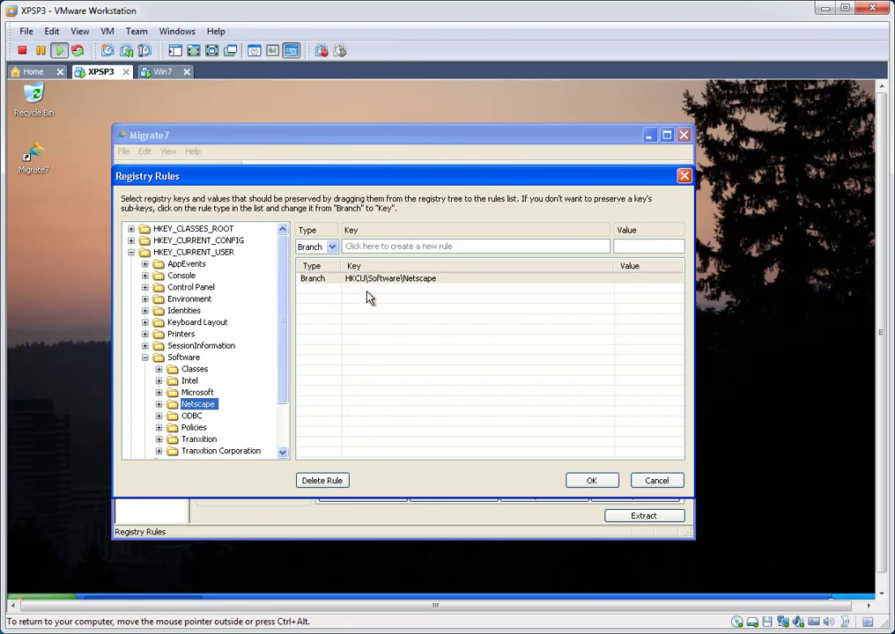
Step: Discard the pending registry rule changes, leaving the Registry Rules dialog without saving the Netscape branch
{"action": "left_click", "coordinate": [654, 480]}
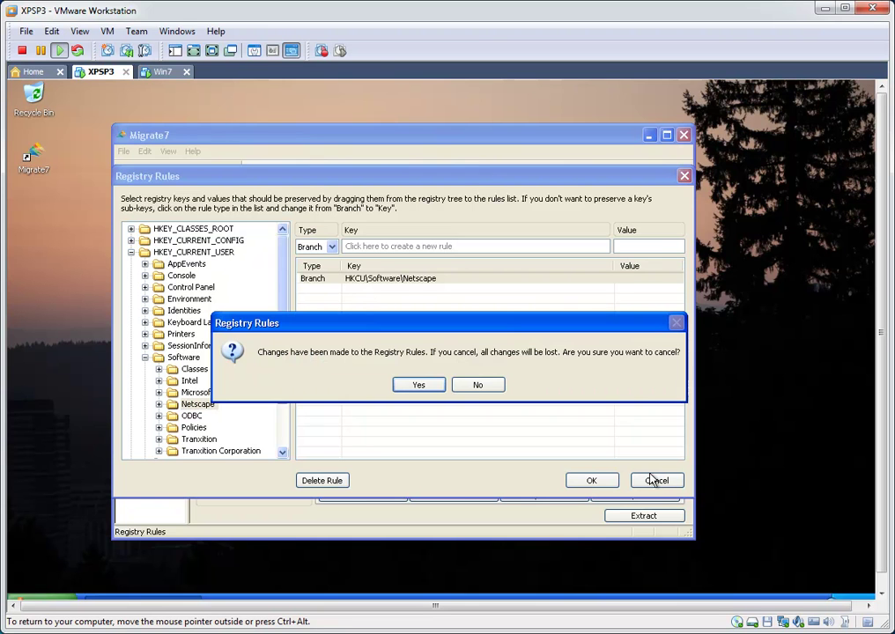
{"action": "left_click", "coordinate": [427, 390]}
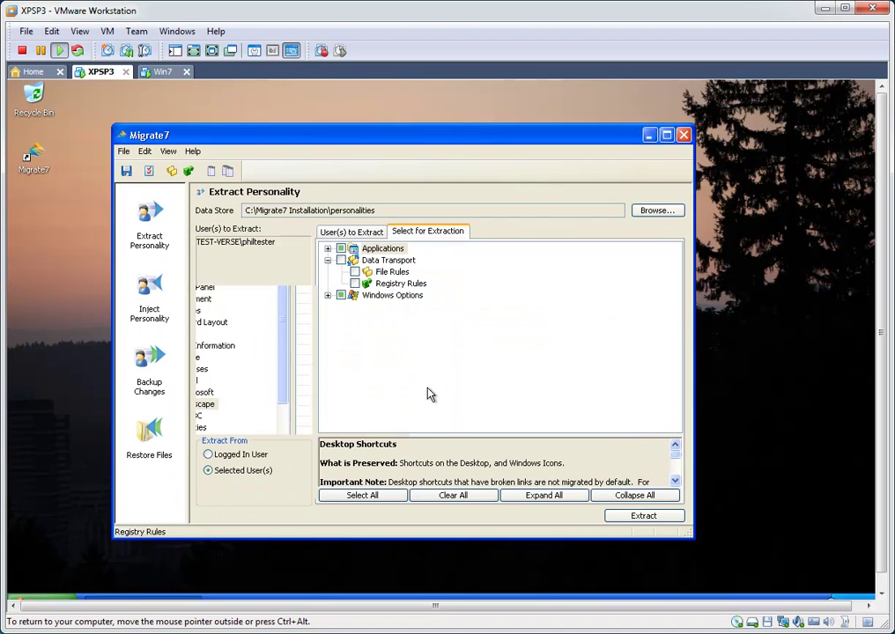
Step: Review the user chosen for extraction and the items selected under Applications and Windows Options
{"action": "left_click", "coordinate": [363, 232]}
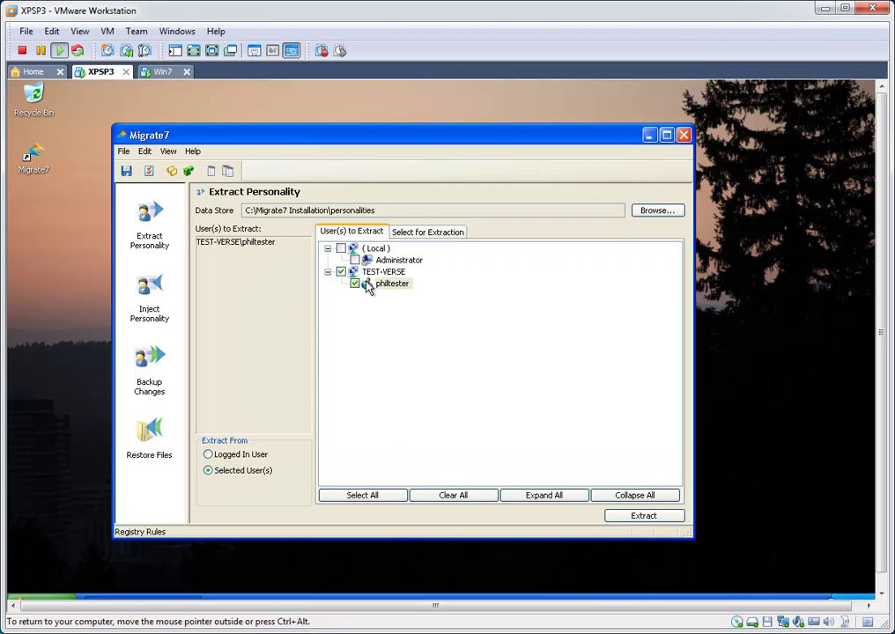
{"action": "left_click", "coordinate": [428, 232]}
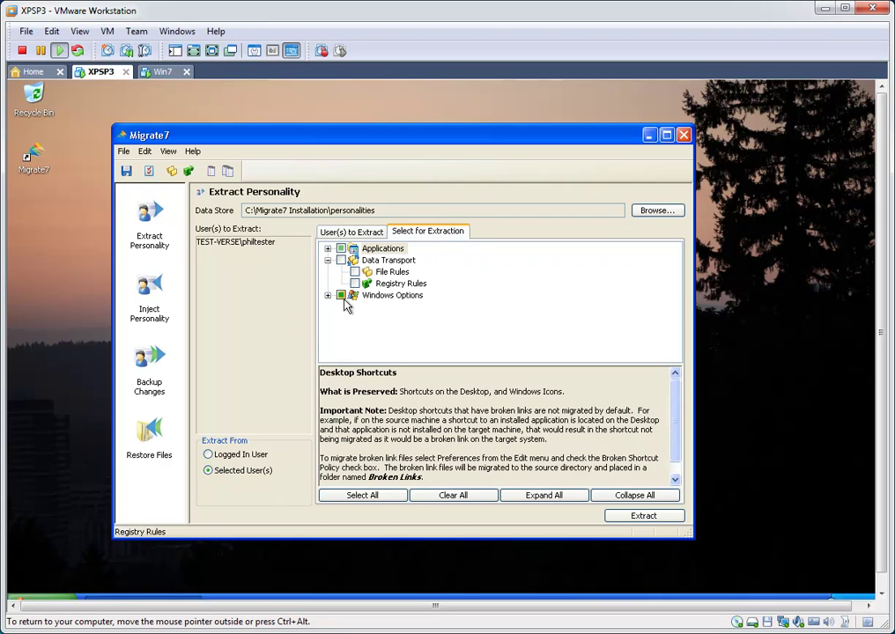
{"action": "left_click", "coordinate": [328, 260]}
{"action": "left_click", "coordinate": [328, 248]}
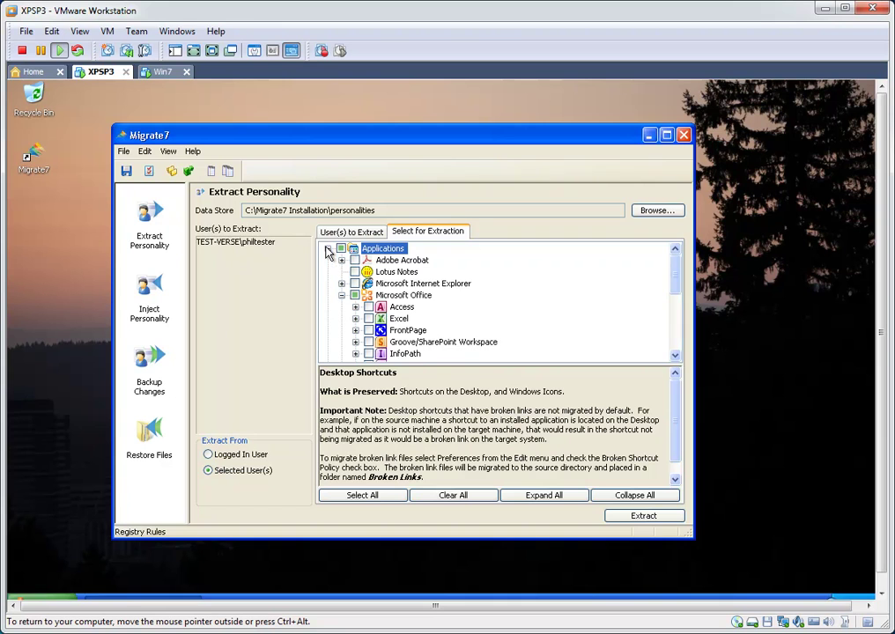
{"action": "scroll", "coordinate": [424, 313], "scroll_direction": "down", "scroll_amount": 5}
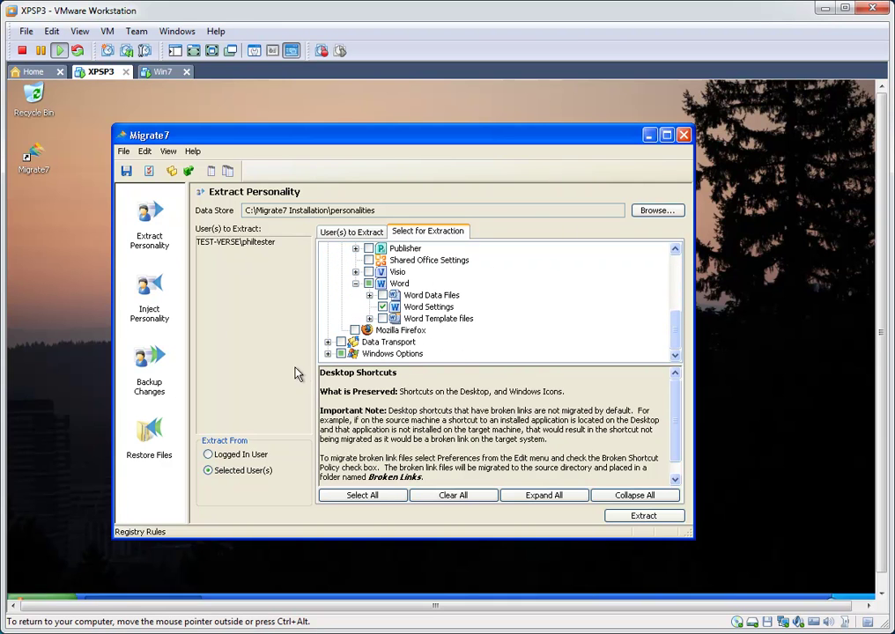
{"action": "scroll", "coordinate": [303, 360], "scroll_direction": "down", "scroll_amount": 8}
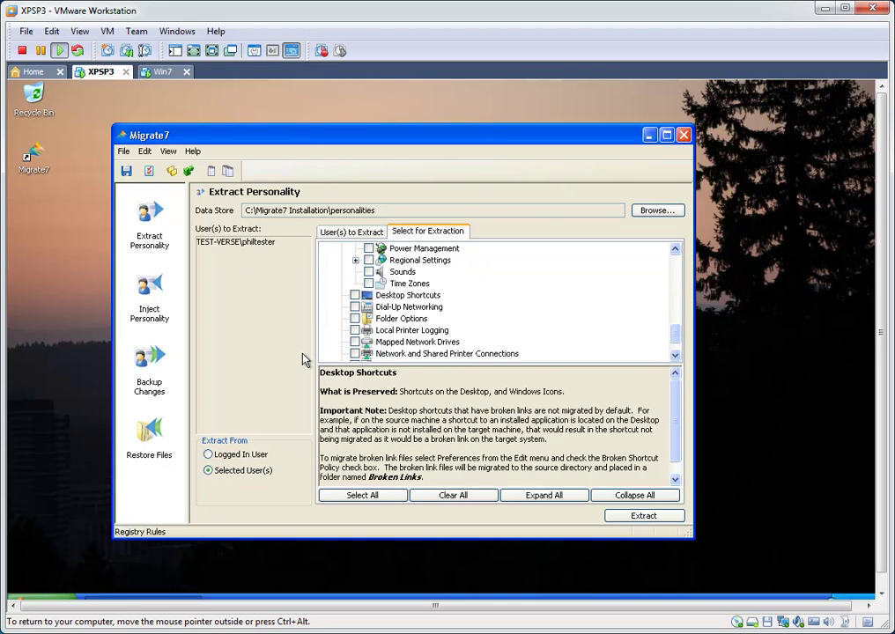
{"action": "scroll", "coordinate": [303, 359], "scroll_direction": "down", "scroll_amount": 2}
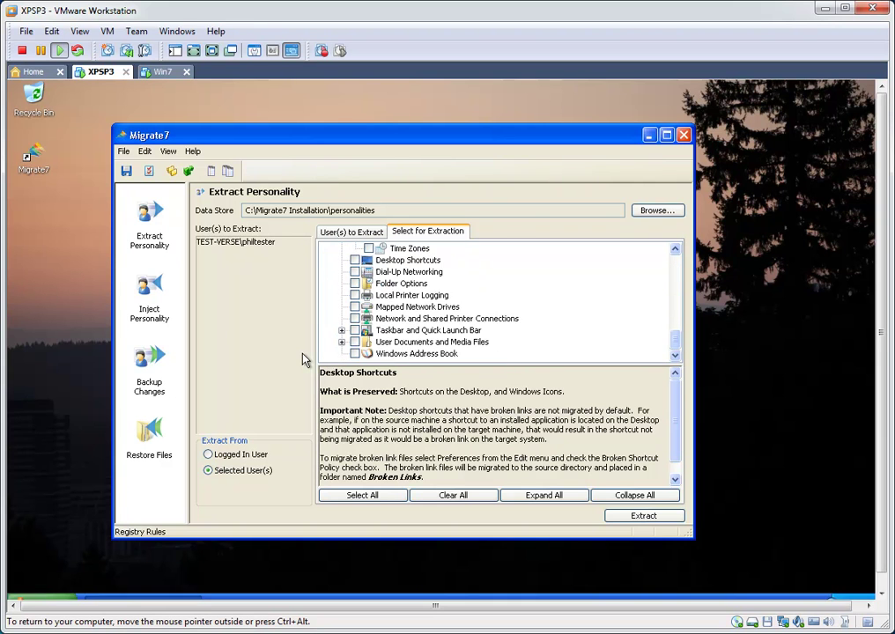
Step: Start the extraction, continuing without Registry Rules selected and with the currently logged-on user included
{"action": "left_click", "coordinate": [644, 518]}
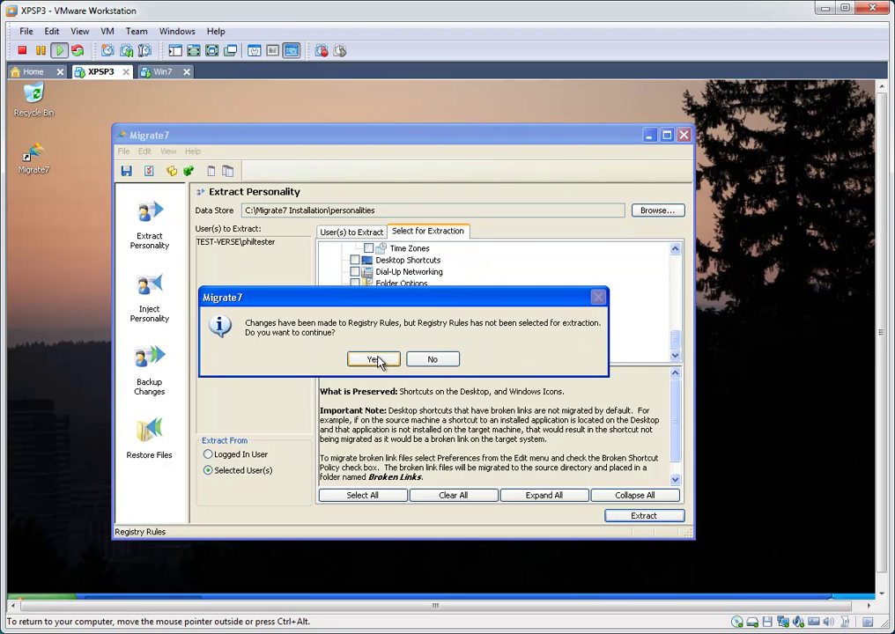
{"action": "left_click", "coordinate": [373, 360]}
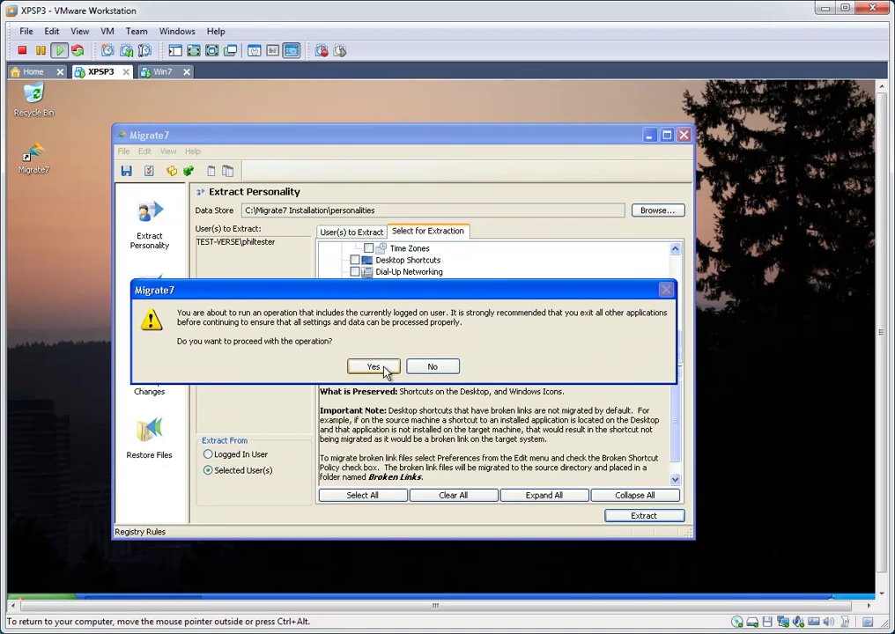
{"action": "left_click", "coordinate": [377, 365]}
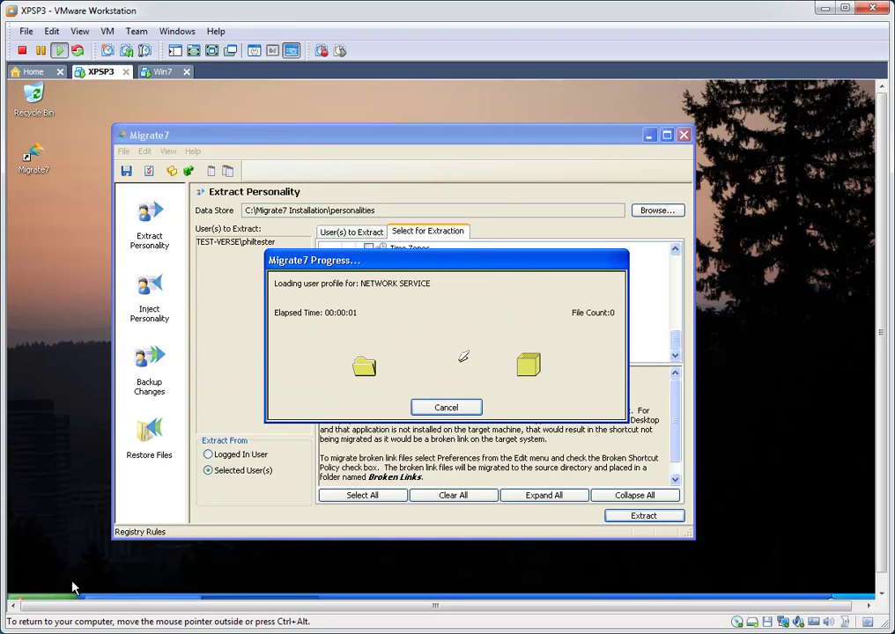
Step: Launch Microsoft Office Word 2003 on the XP machine to view its current look, and close it
{"action": "left_click", "coordinate": [53, 599]}
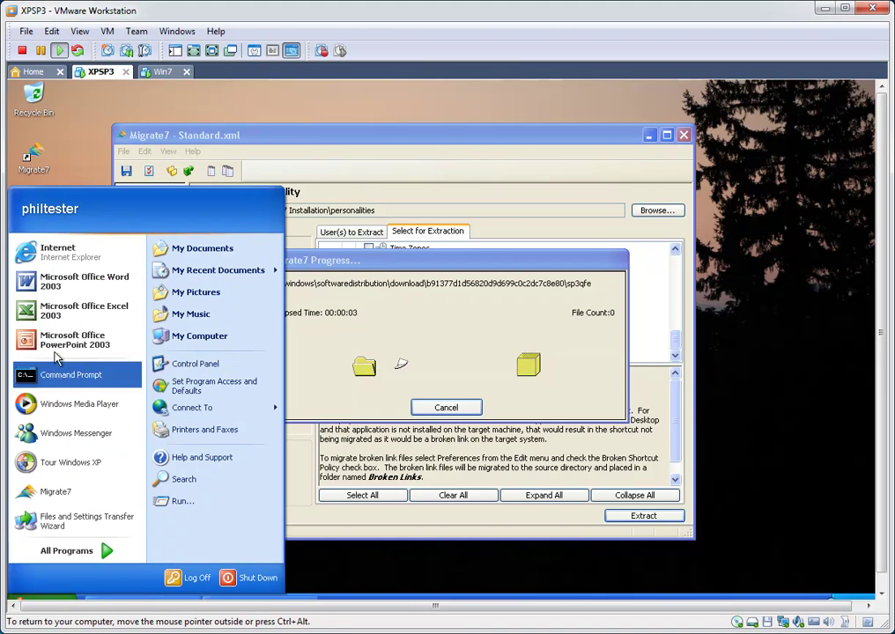
{"action": "left_click", "coordinate": [41, 282]}
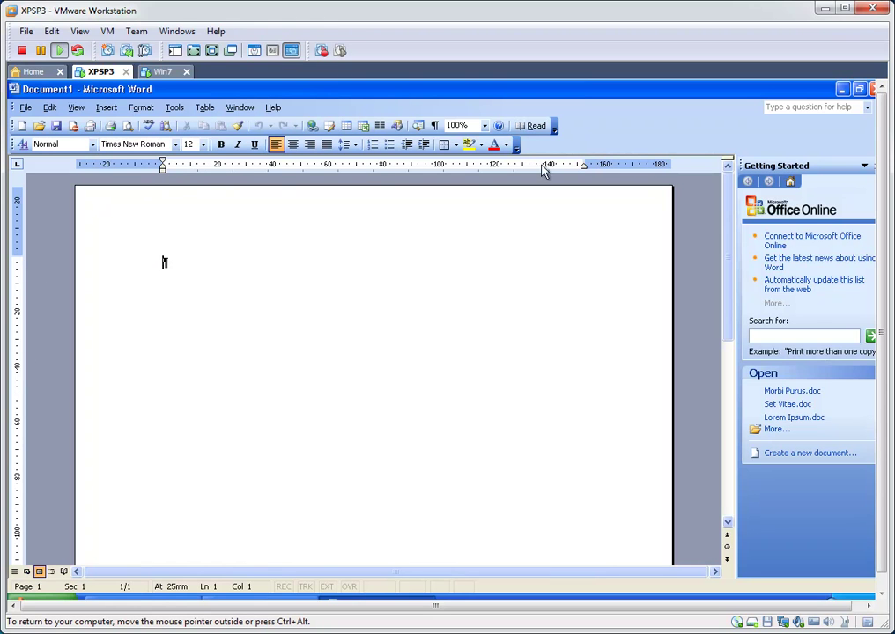
{"action": "left_click", "coordinate": [872, 91]}
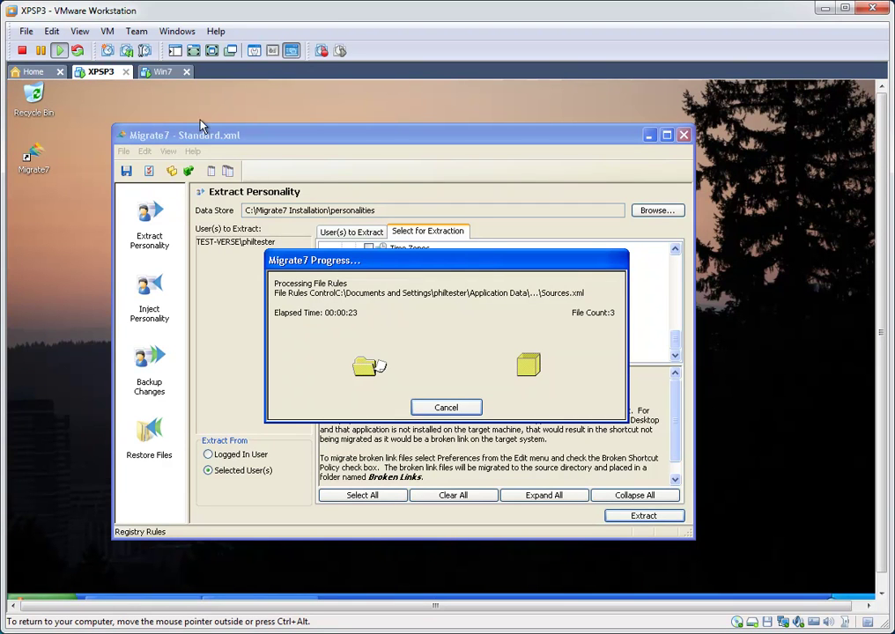
Step: Switch to the Win7 virtual machine, launch Microsoft Word 2010 to view its default look, and close it
{"action": "left_click", "coordinate": [162, 73]}
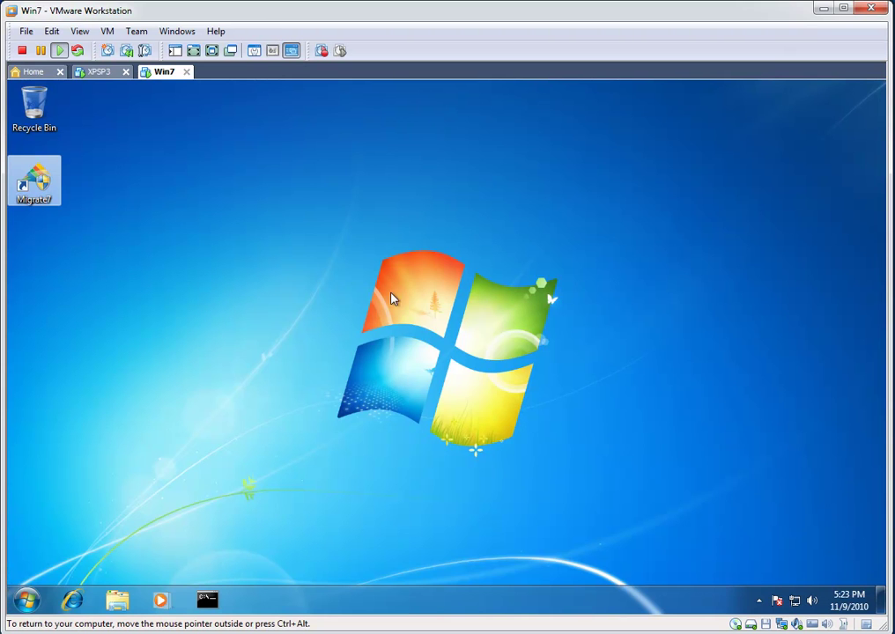
{"action": "left_click", "coordinate": [26, 600]}
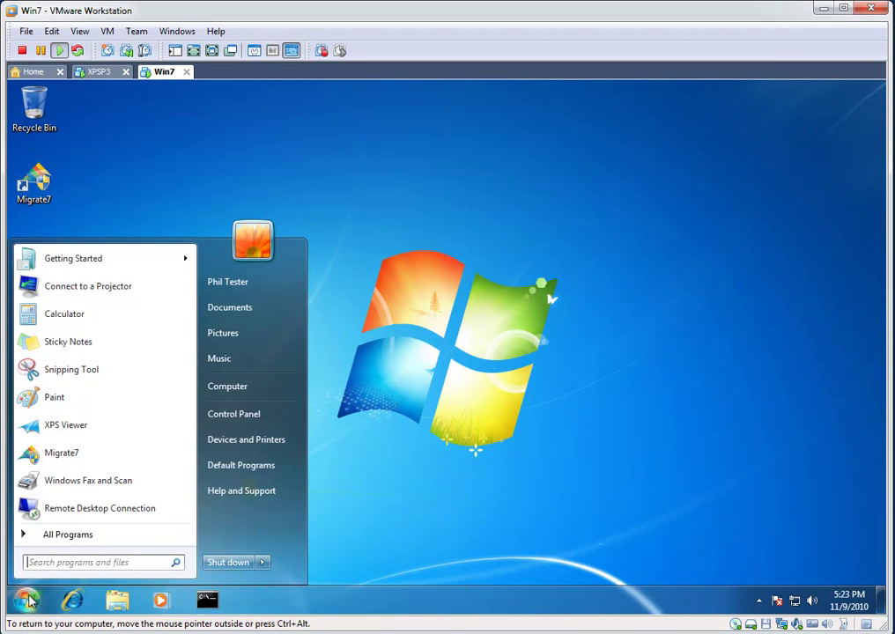
{"action": "left_click", "coordinate": [46, 537]}
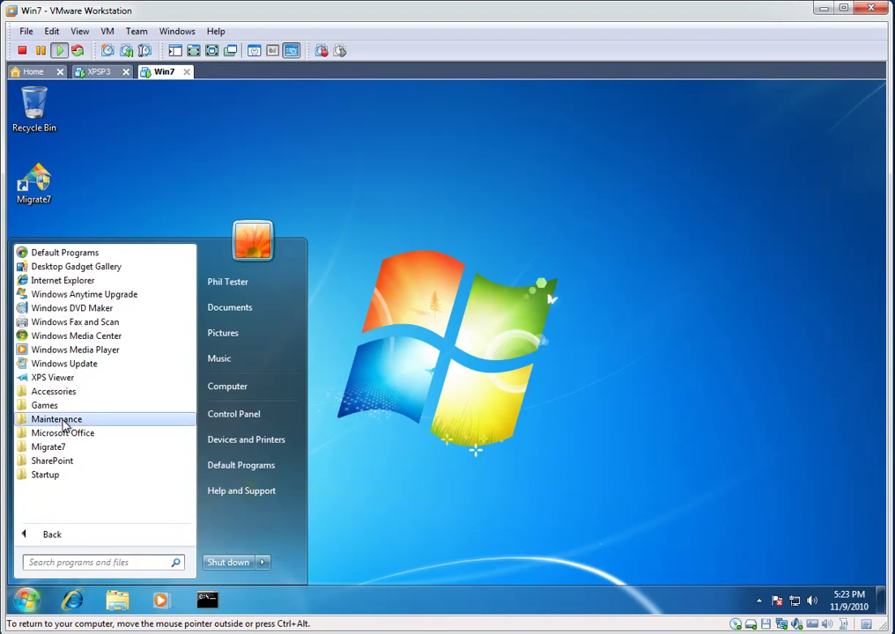
{"action": "left_click", "coordinate": [90, 435]}
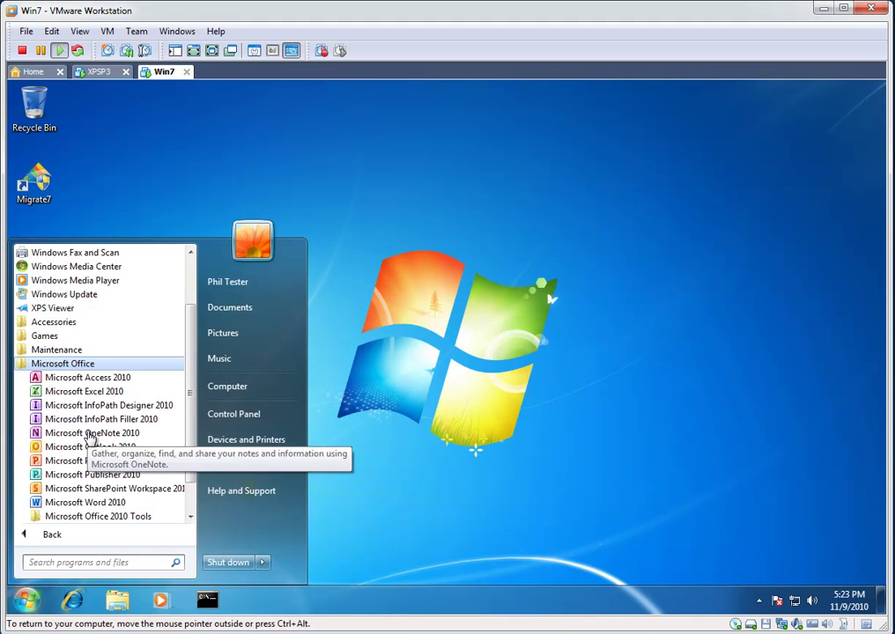
{"action": "left_click", "coordinate": [97, 504]}
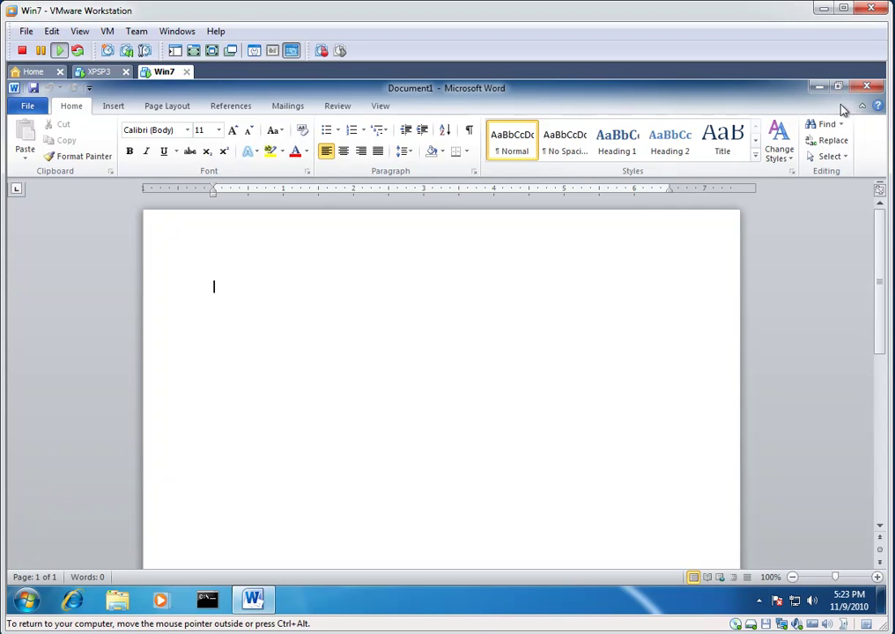
{"action": "left_click", "coordinate": [866, 86]}
Step: Return to the XPSP3 virtual machine and acknowledge the finished extraction to bring up its log
{"action": "left_click", "coordinate": [100, 72]}
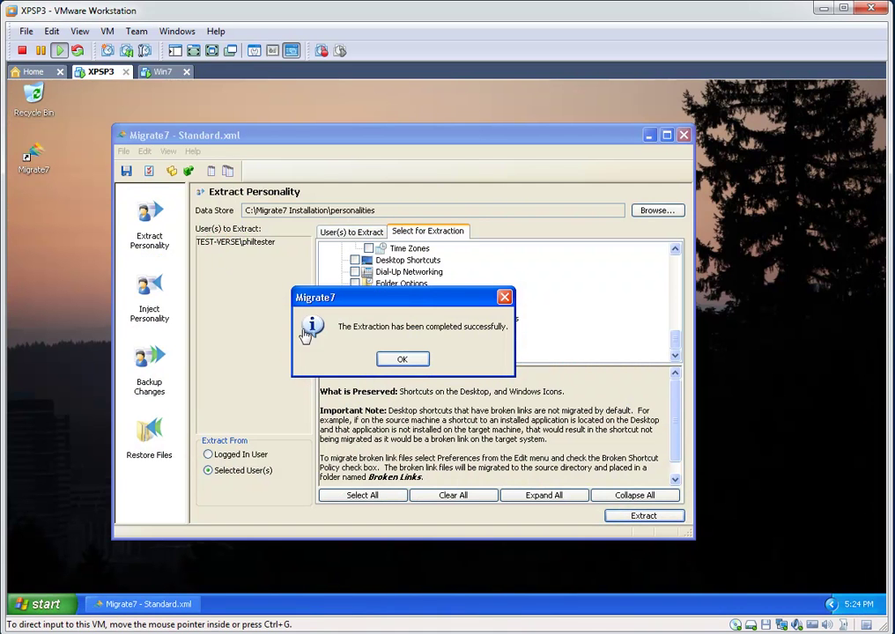
{"action": "left_click", "coordinate": [410, 362]}
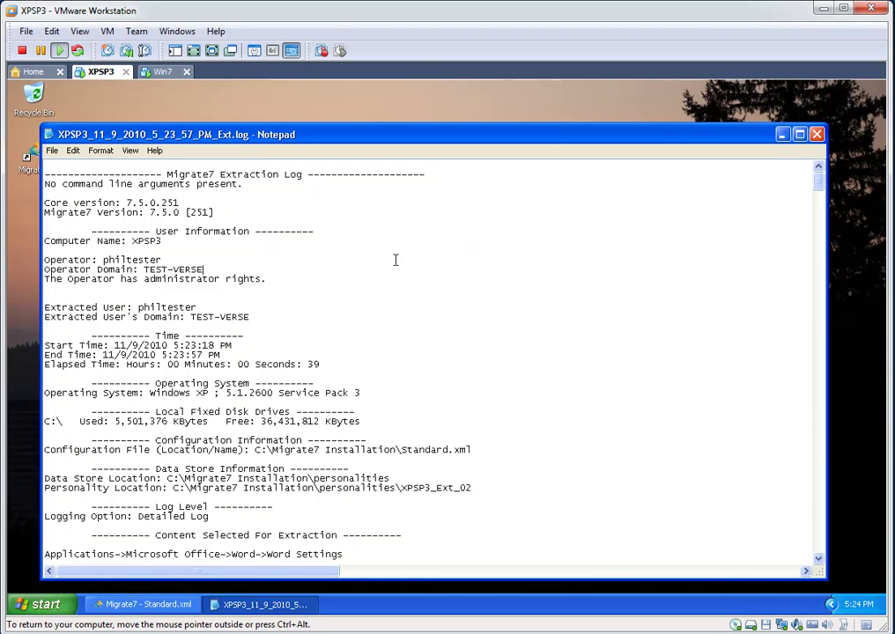
Step: Examine the extraction log's selected content, transport policies, migrated files and token replacement sections, and close the log
{"action": "scroll", "coordinate": [342, 257], "scroll_direction": "down", "scroll_amount": 1}
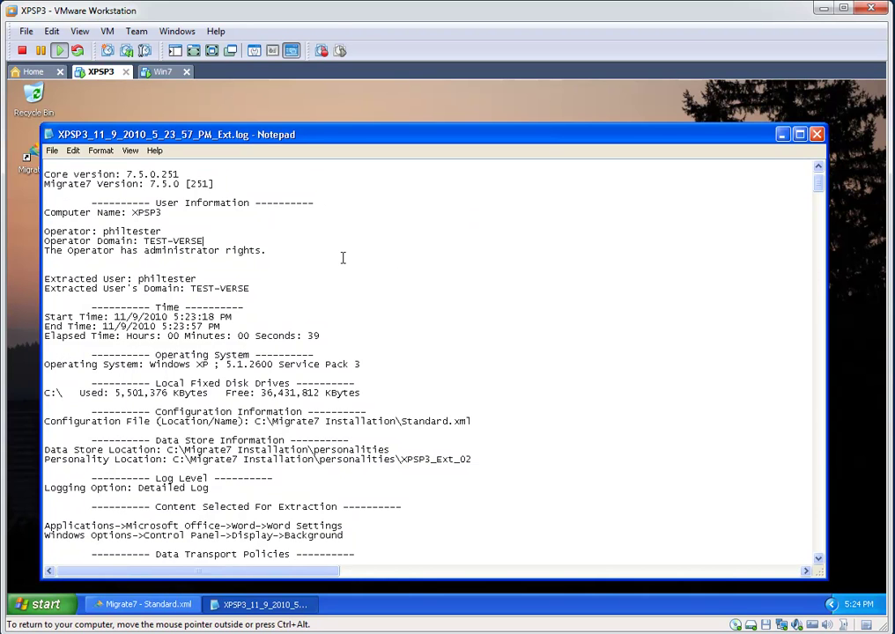
{"action": "scroll", "coordinate": [398, 312], "scroll_direction": "down", "scroll_amount": 8}
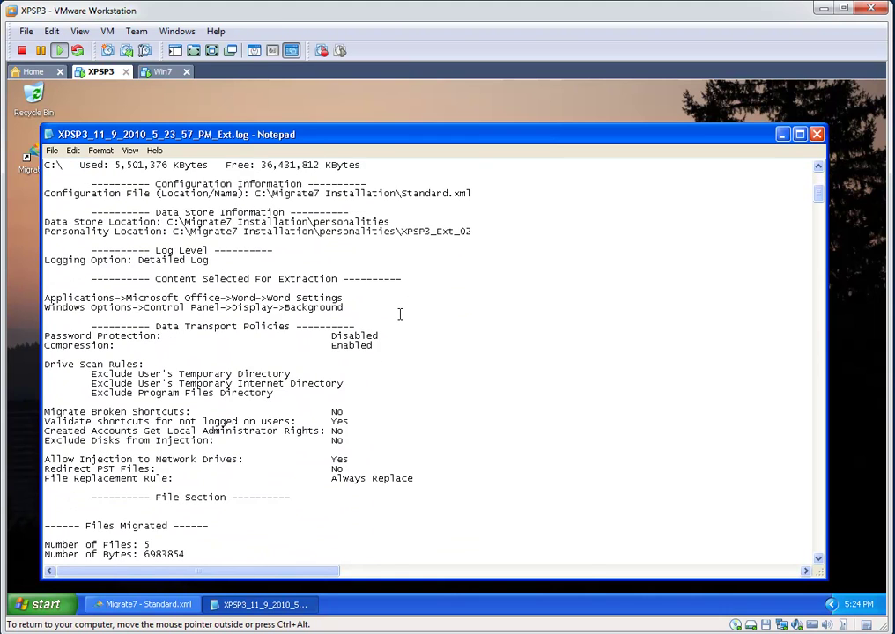
{"action": "scroll", "coordinate": [400, 313], "scroll_direction": "down", "scroll_amount": 2}
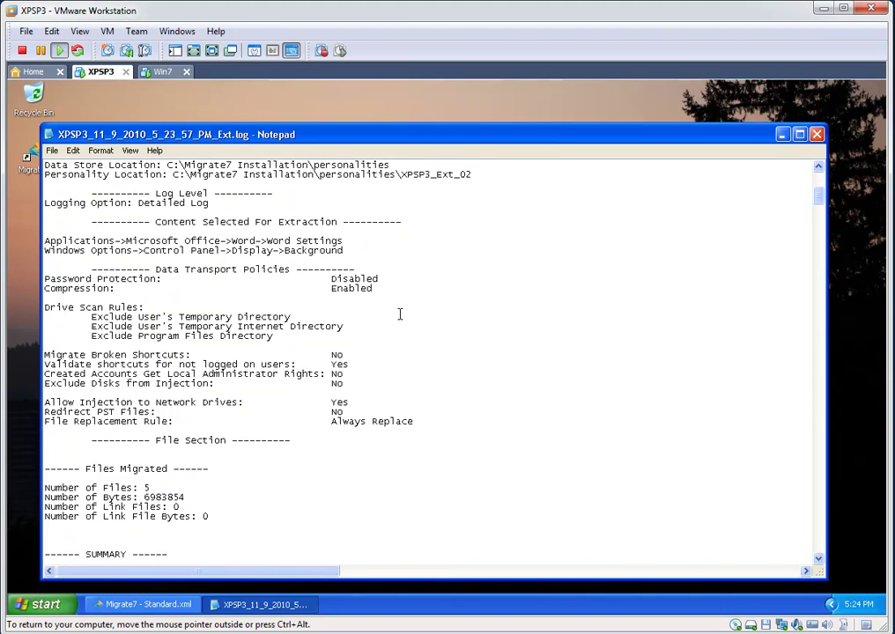
{"action": "scroll", "coordinate": [400, 314], "scroll_direction": "down", "scroll_amount": 4}
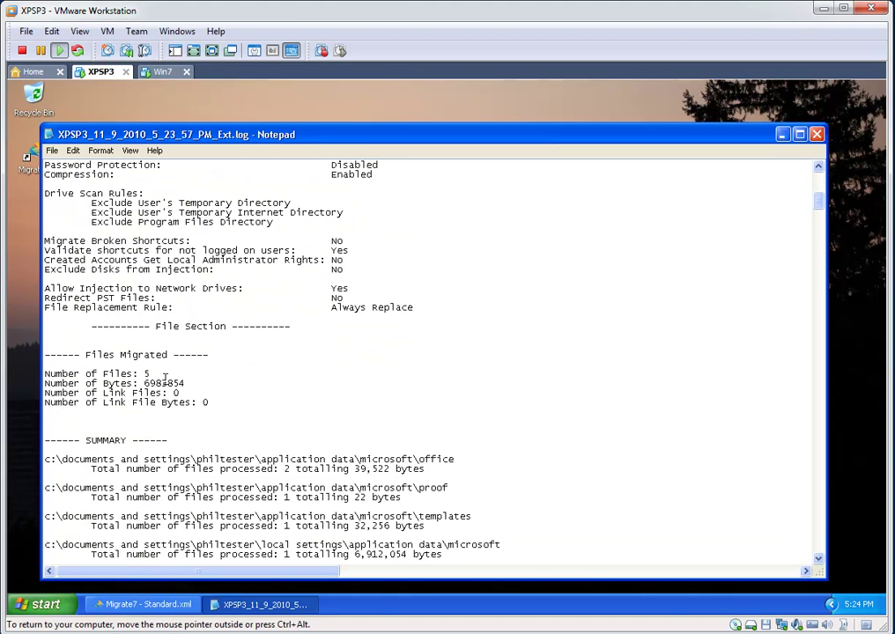
{"action": "scroll", "coordinate": [383, 384], "scroll_direction": "down", "scroll_amount": 4}
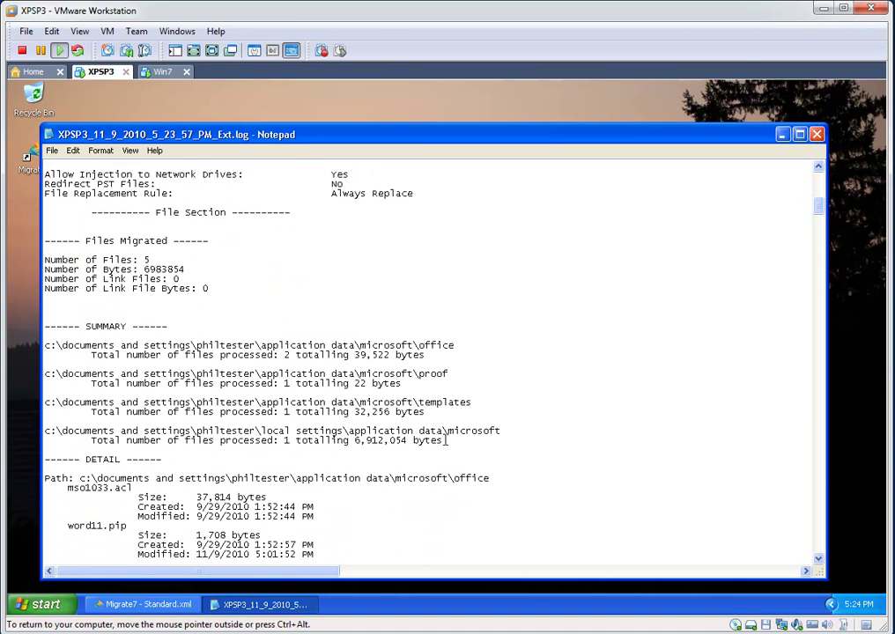
{"action": "scroll", "coordinate": [498, 394], "scroll_direction": "down", "scroll_amount": 8}
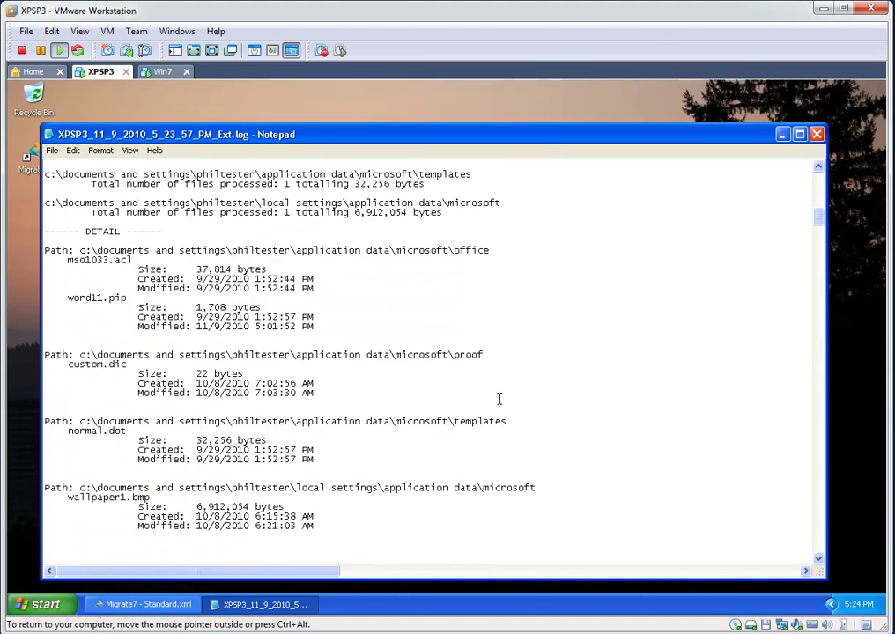
{"action": "scroll", "coordinate": [90, 335], "scroll_direction": "down", "scroll_amount": 7}
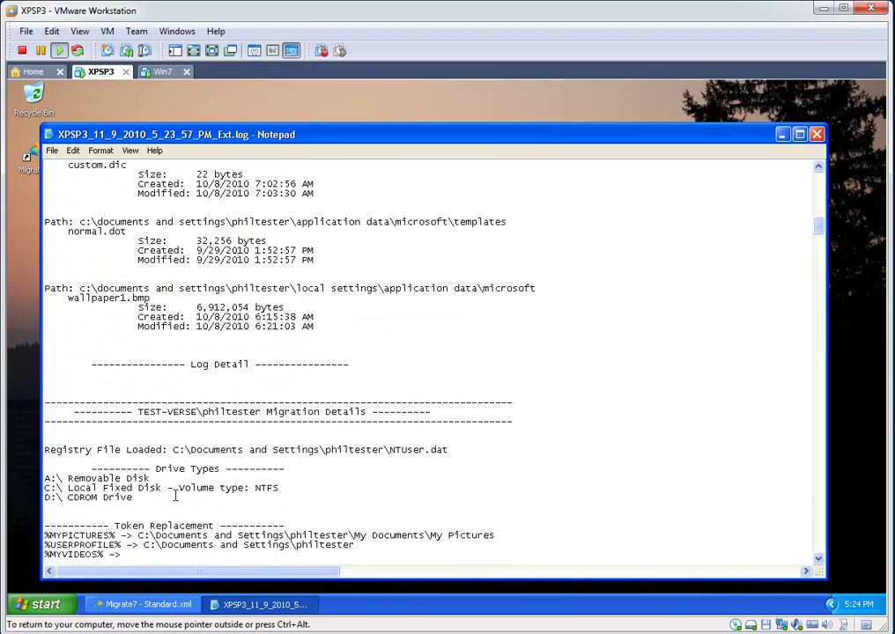
{"action": "scroll", "coordinate": [154, 479], "scroll_direction": "down", "scroll_amount": 8}
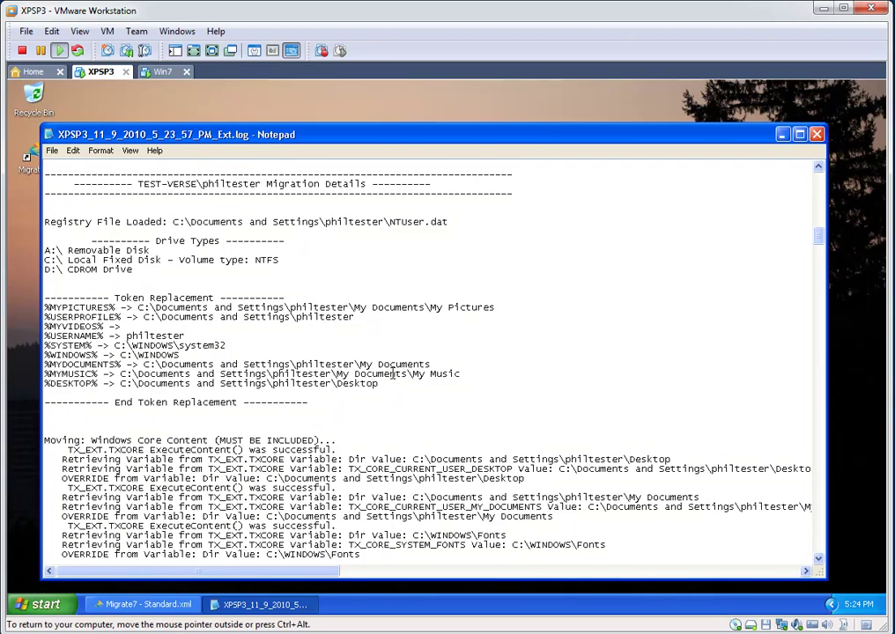
{"action": "scroll", "coordinate": [393, 374], "scroll_direction": "up", "scroll_amount": 5}
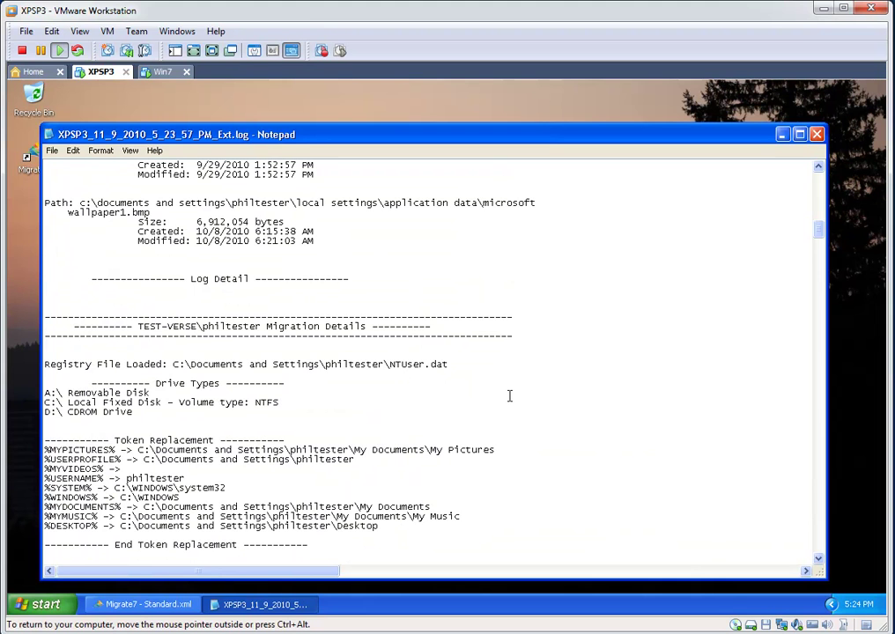
{"action": "scroll", "coordinate": [509, 397], "scroll_direction": "down", "scroll_amount": 4}
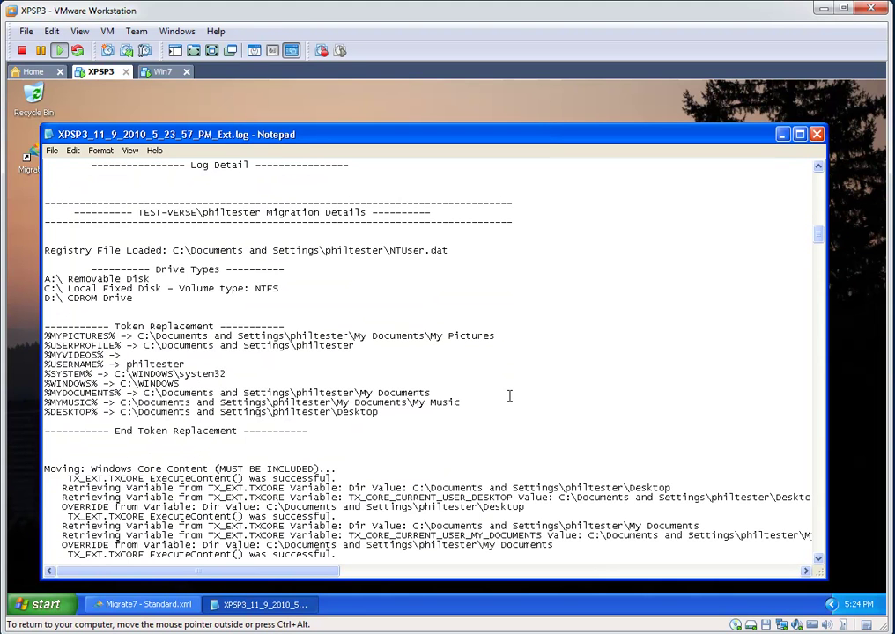
{"action": "left_click", "coordinate": [816, 134]}
Step: Choose Trace as the minimum log level in Migrate7's Log File preferences
{"action": "left_click", "coordinate": [145, 151]}
{"action": "left_click", "coordinate": [162, 169]}
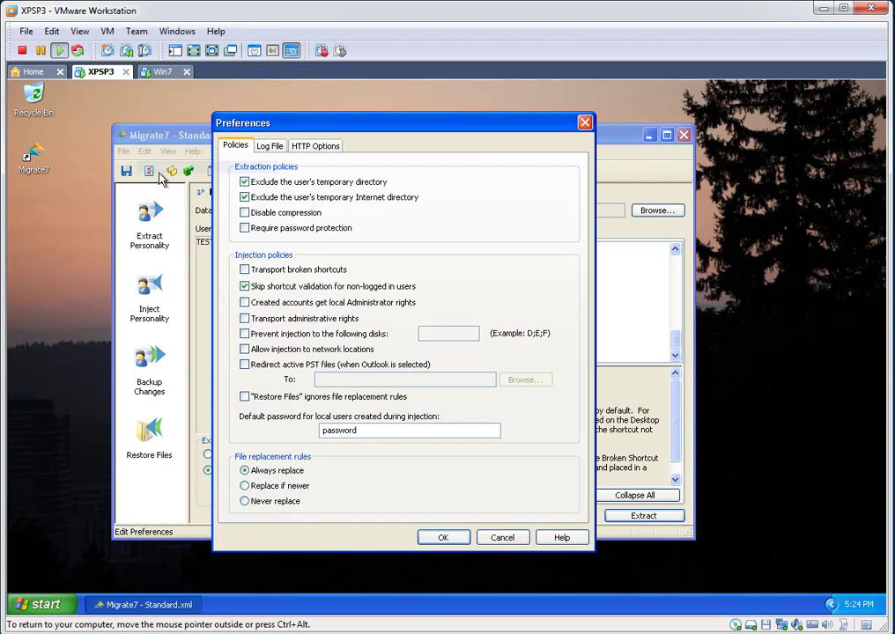
{"action": "left_click", "coordinate": [270, 146]}
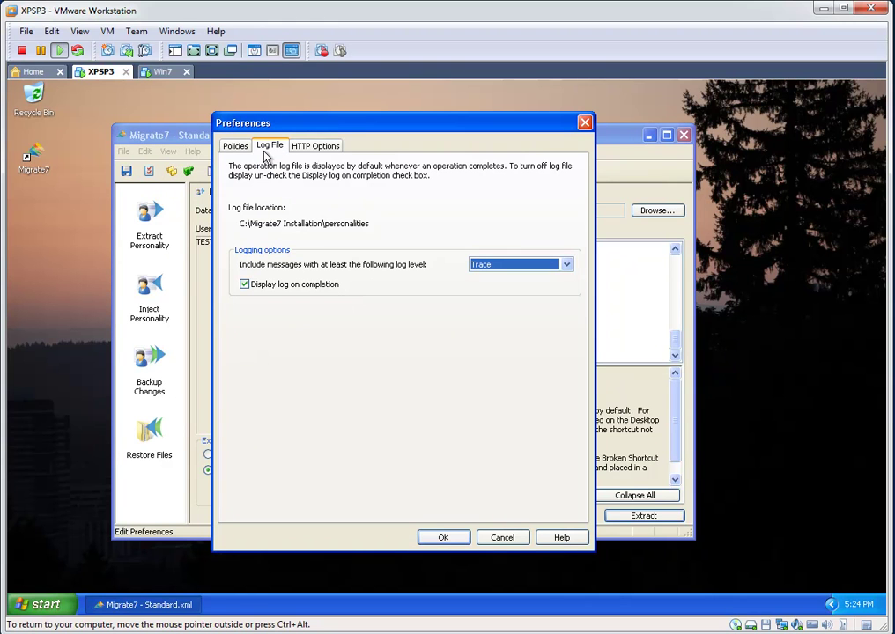
{"action": "left_click", "coordinate": [567, 266]}
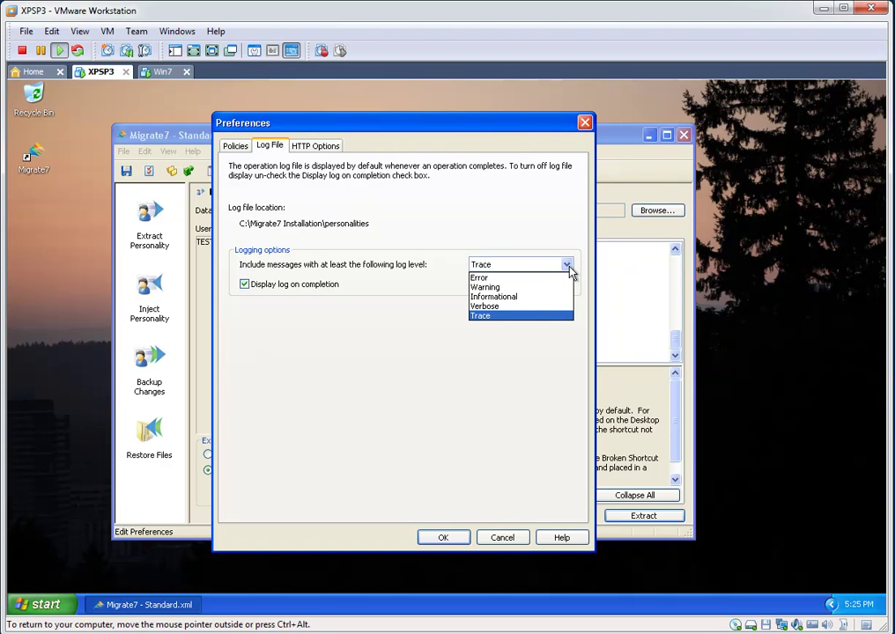
{"action": "left_click", "coordinate": [539, 317]}
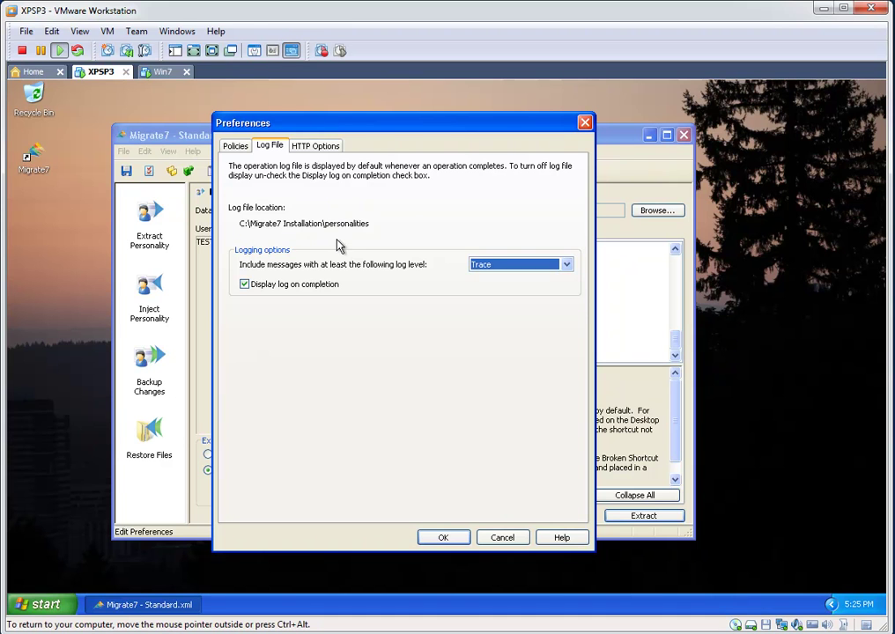
Step: Review the extraction and injection policies and the HTTP options in the preferences, and accept the preferences
{"action": "left_click", "coordinate": [235, 147]}
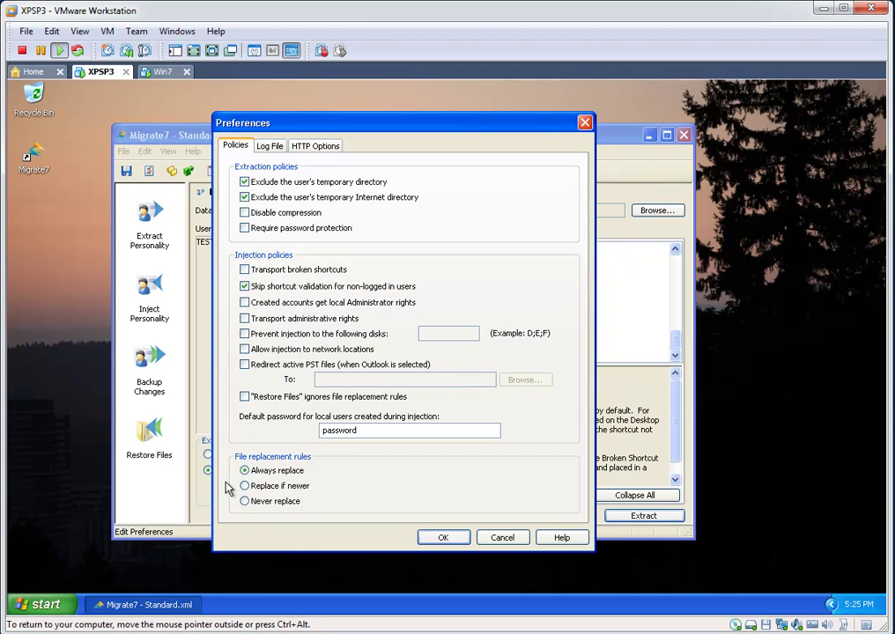
{"action": "left_click", "coordinate": [316, 149]}
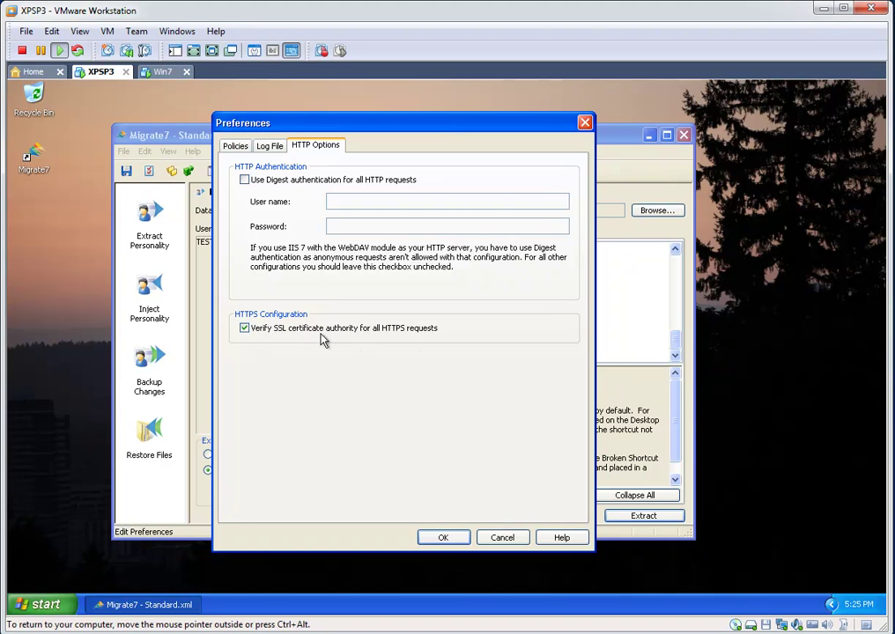
{"action": "left_click", "coordinate": [248, 148]}
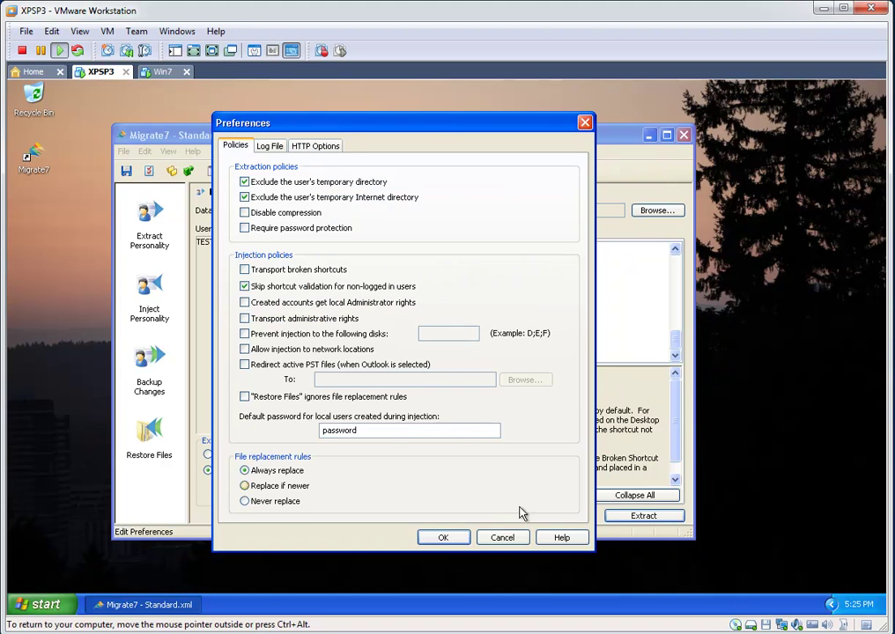
{"action": "left_click", "coordinate": [460, 537]}
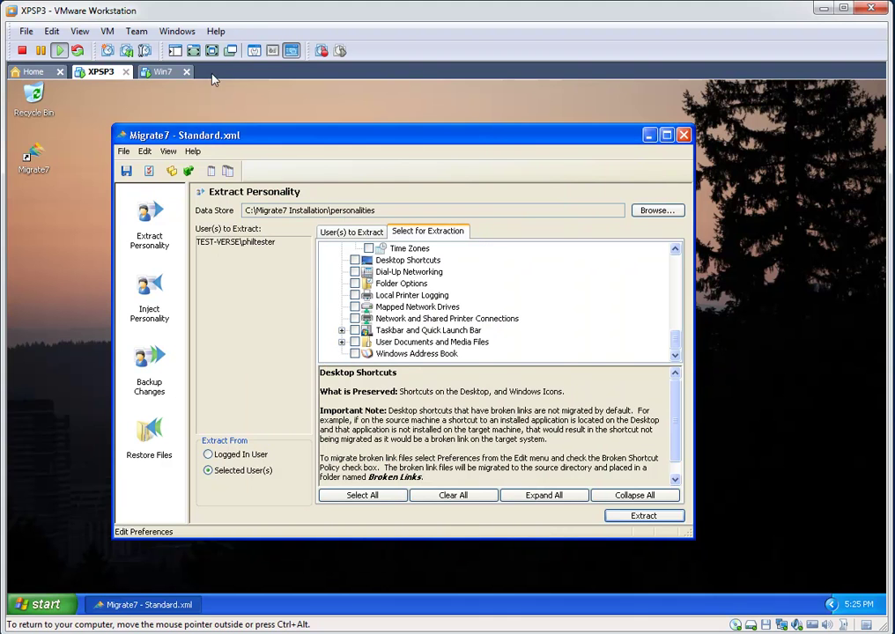
Step: Switch to the Win7 virtual machine, launch Migrate7, and choose the XPSP3 personality dated 11/9/2010 5:23:57 PM for injection
{"action": "left_click", "coordinate": [163, 74]}
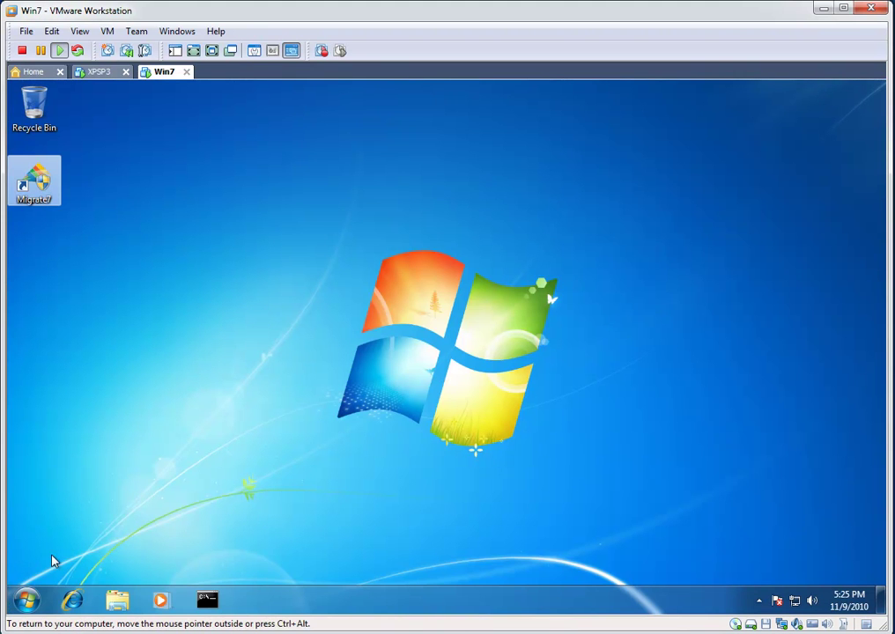
{"action": "double_click", "coordinate": [42, 183]}
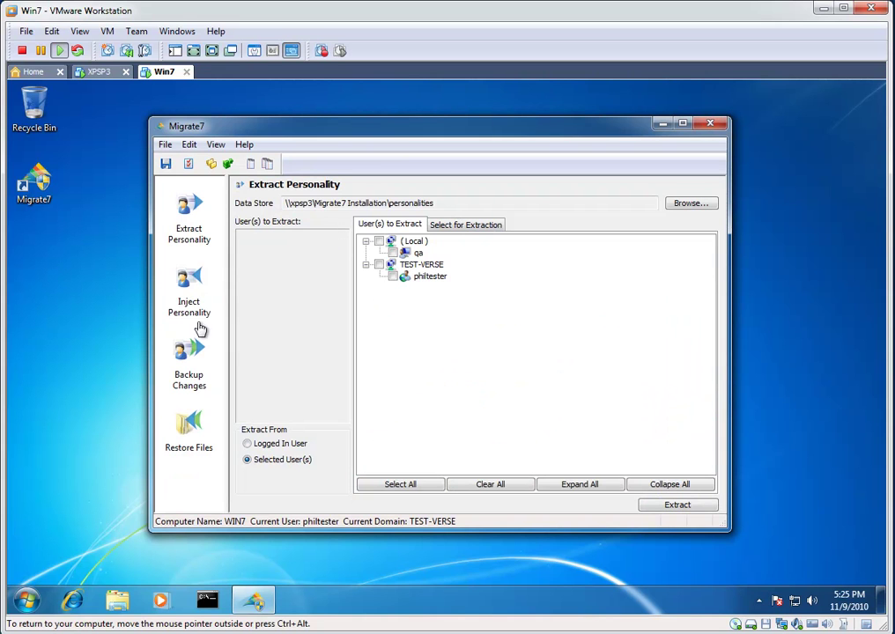
{"action": "left_click", "coordinate": [192, 280]}
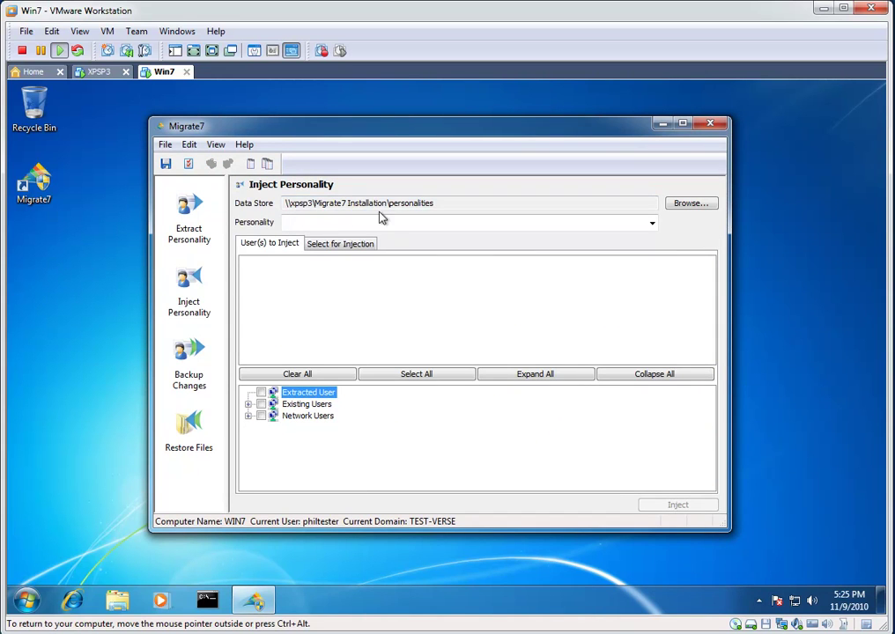
{"action": "left_click", "coordinate": [653, 227]}
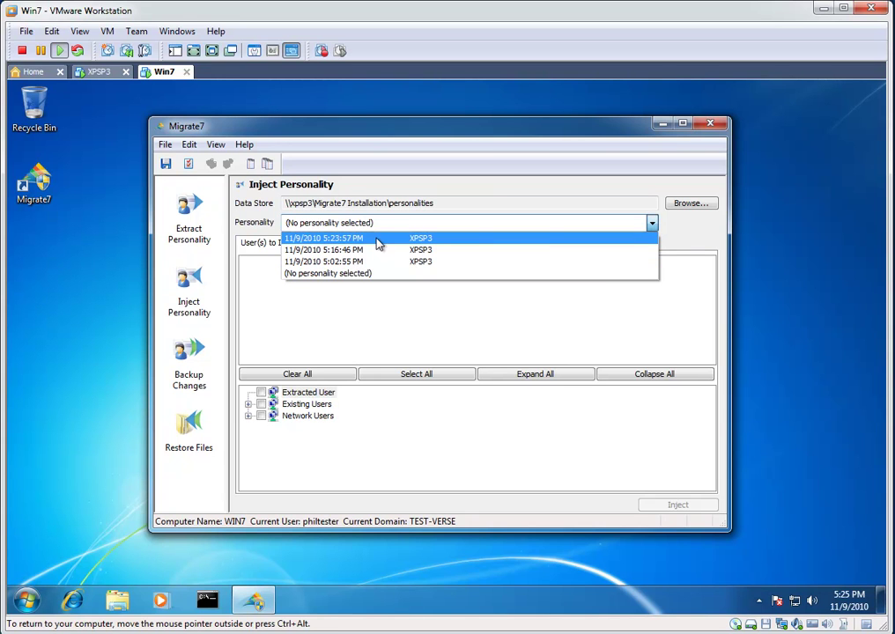
{"action": "left_click", "coordinate": [378, 238]}
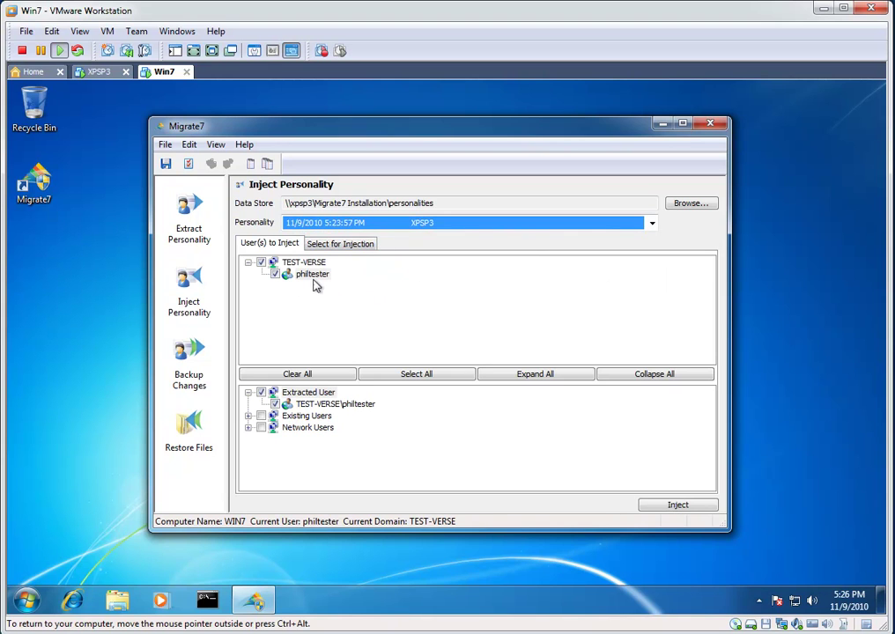
Step: Check the content selected for injection, inject the personality for the logged-on user, and acknowledge its completion
{"action": "left_click", "coordinate": [335, 247]}
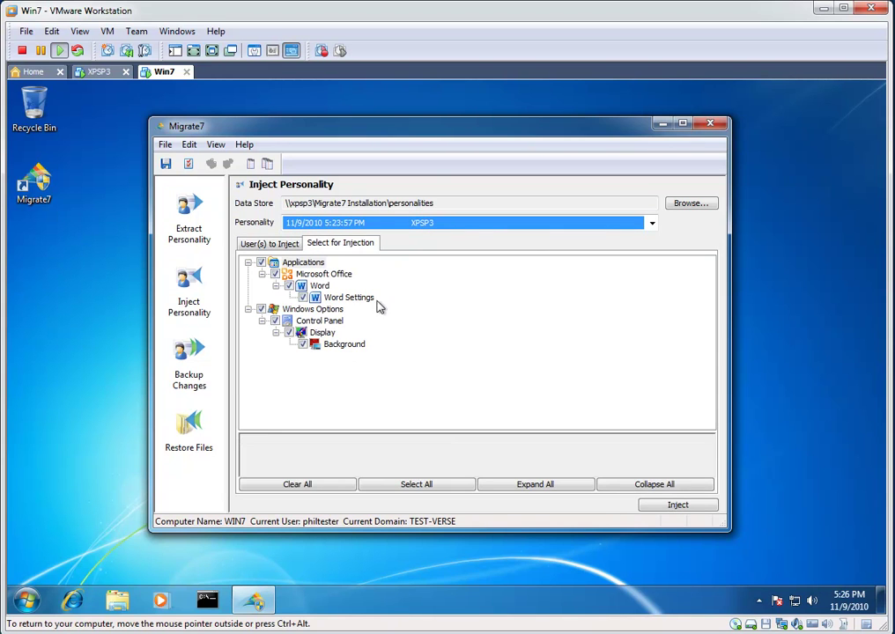
{"action": "left_click", "coordinate": [671, 505]}
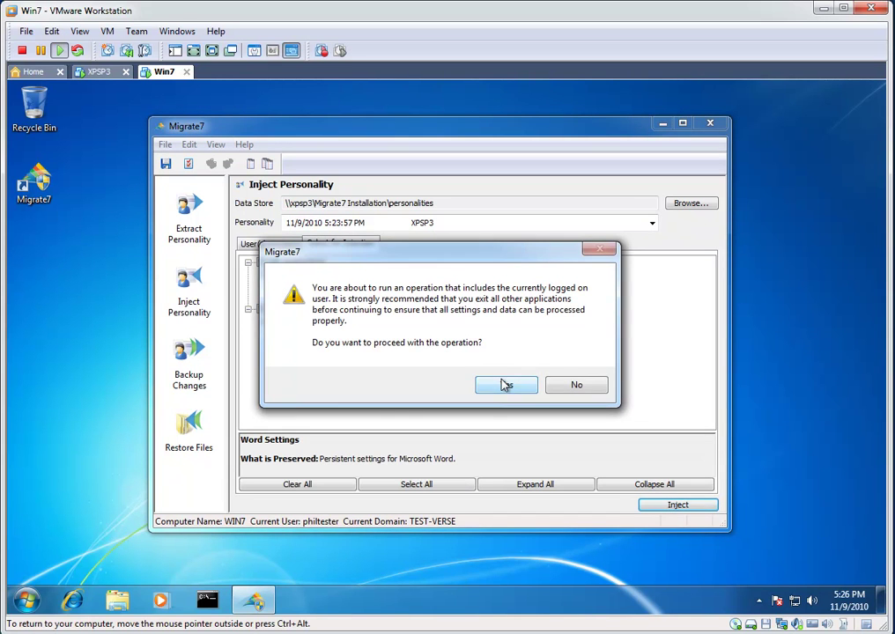
{"action": "left_click", "coordinate": [504, 382]}
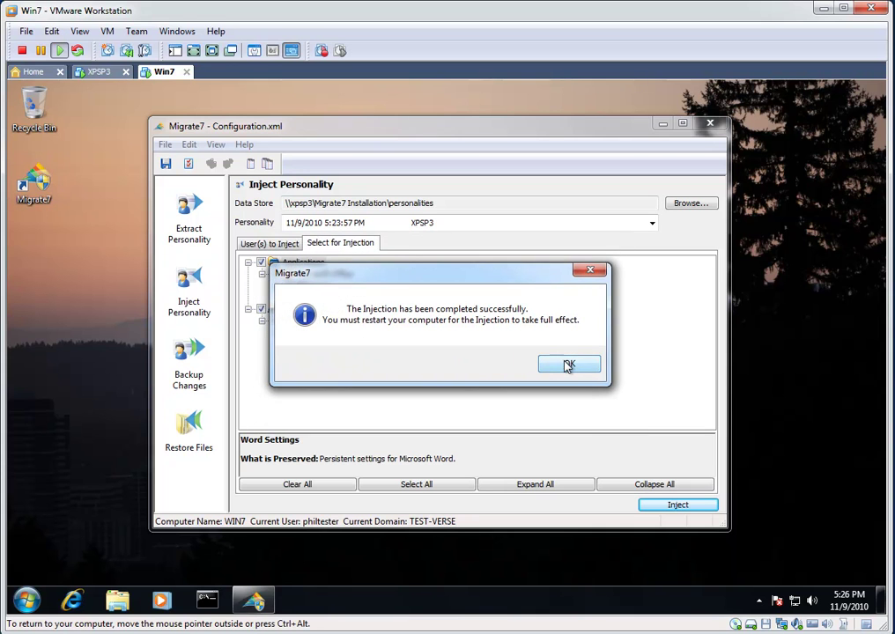
{"action": "left_click", "coordinate": [568, 365]}
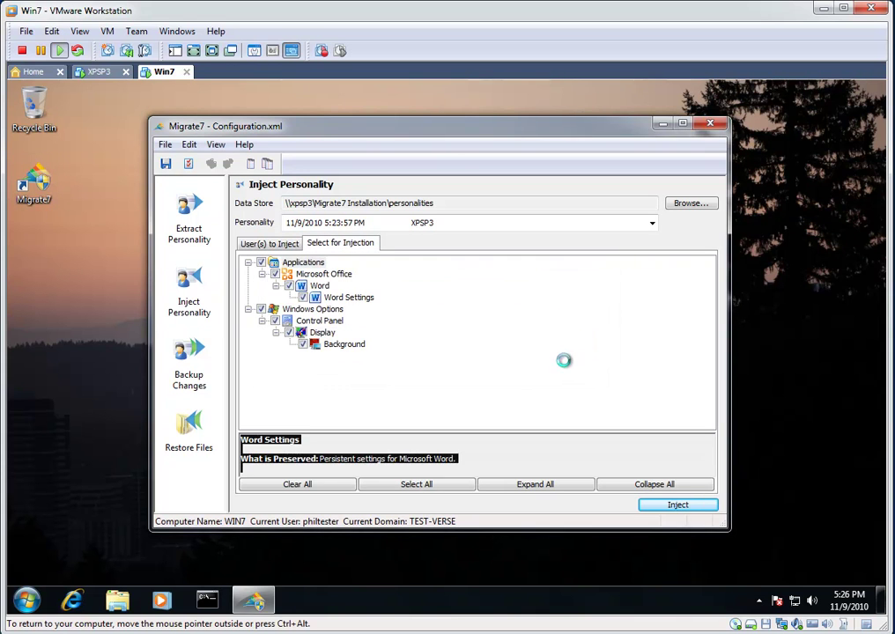
Step: Examine the injection log's user information, selected content, transport policies and migrated files, and close the log
{"action": "left_click_drag", "start_coordinate": [493, 163], "coordinate": [472, 90]}
{"action": "scroll", "coordinate": [487, 400], "scroll_direction": "down", "scroll_amount": 13}
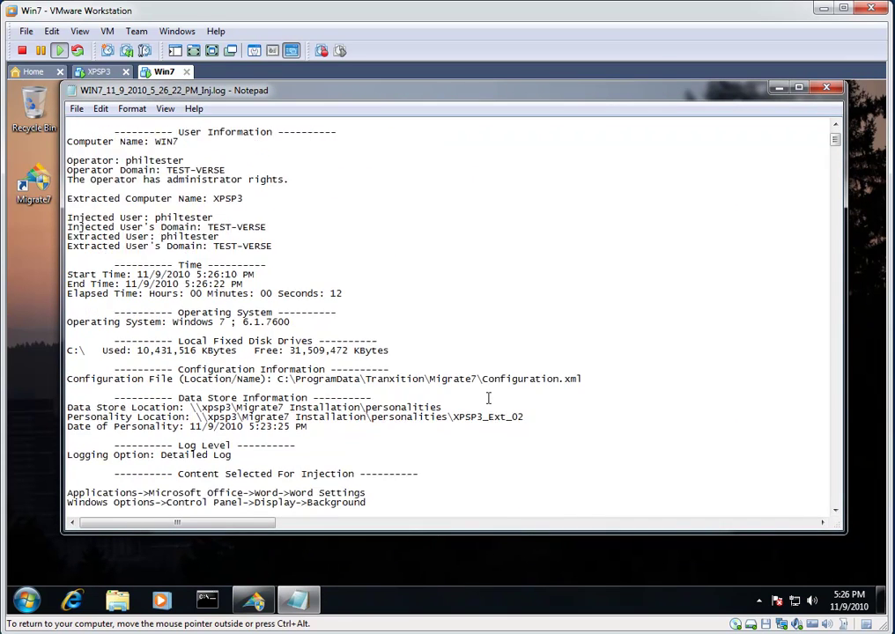
{"action": "scroll", "coordinate": [487, 398], "scroll_direction": "down", "scroll_amount": 1}
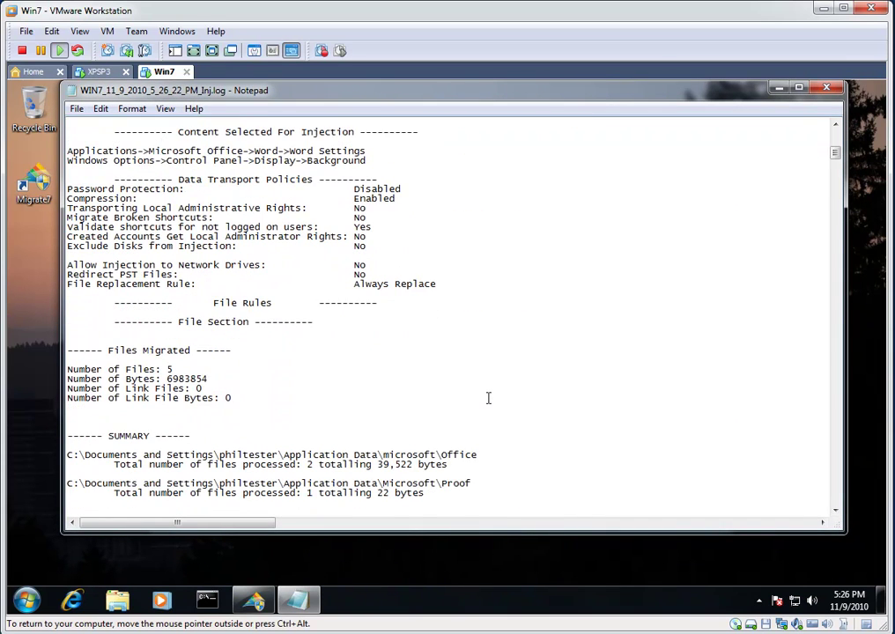
{"action": "key", "text": "alt+F4"}
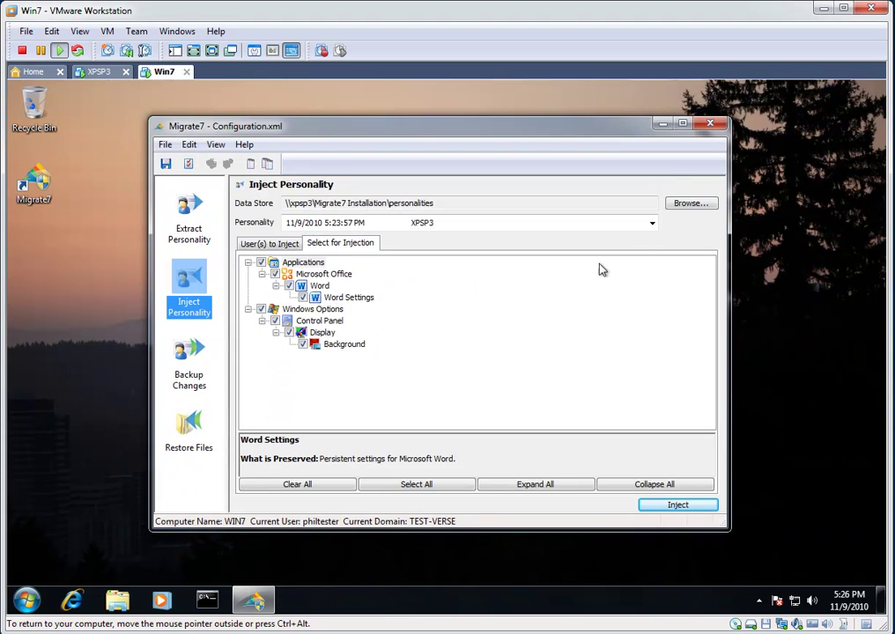
Step: Minimize Migrate7, launch Microsoft Word 2010 on the Win7 machine to inspect its settings after the injection, and close it
{"action": "left_click", "coordinate": [665, 125]}
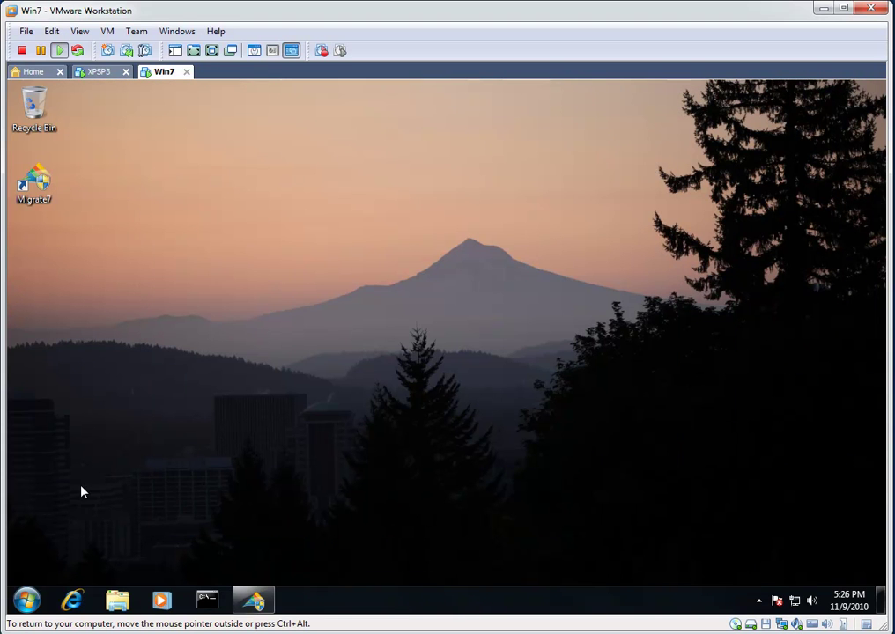
{"action": "left_click", "coordinate": [26, 600]}
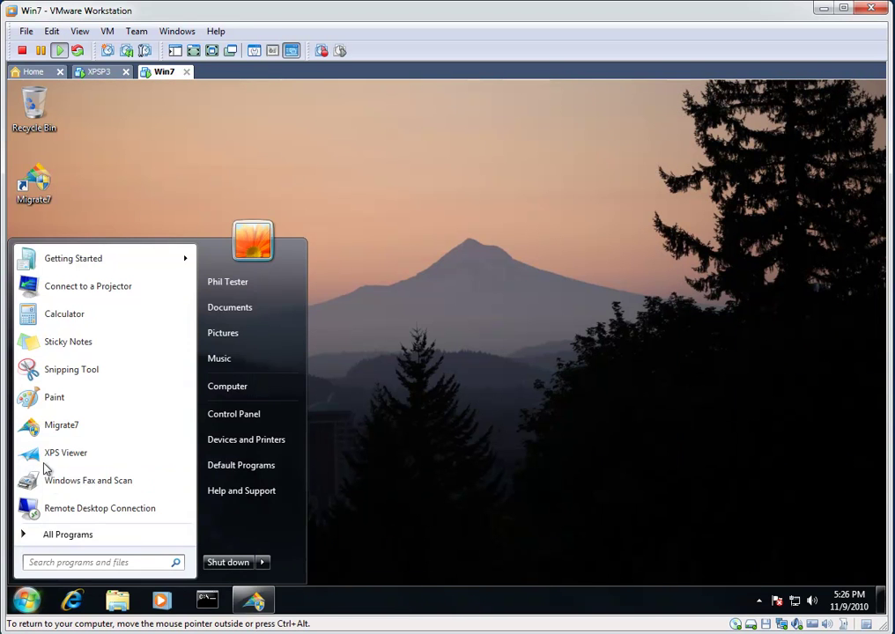
{"action": "left_click", "coordinate": [76, 534]}
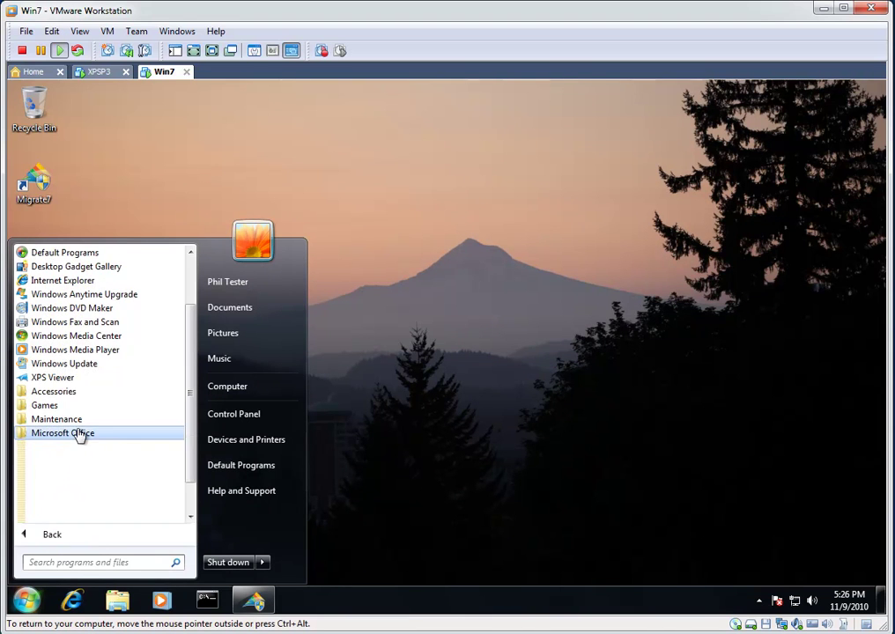
{"action": "left_click", "coordinate": [80, 435]}
{"action": "left_click", "coordinate": [92, 503]}
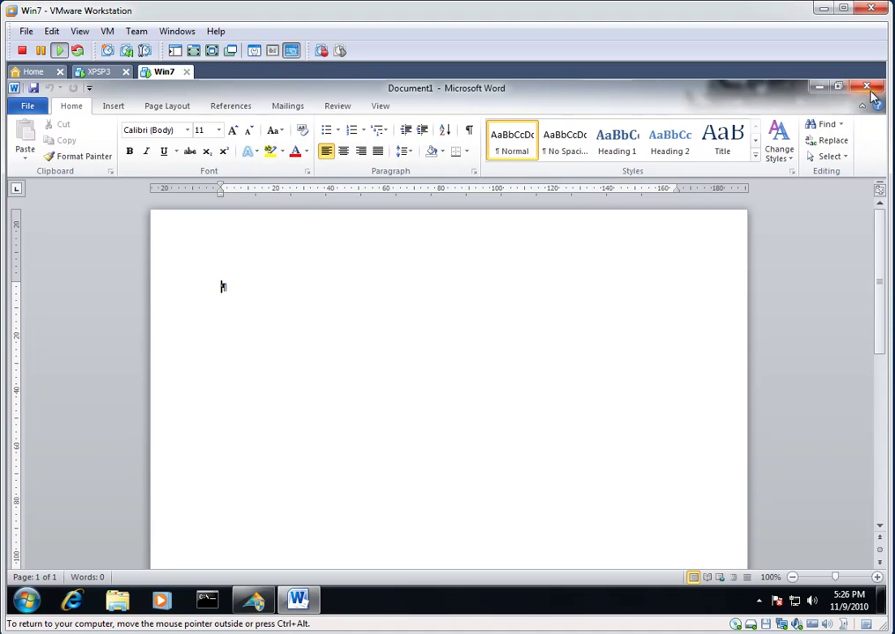
{"action": "left_click", "coordinate": [836, 87]}
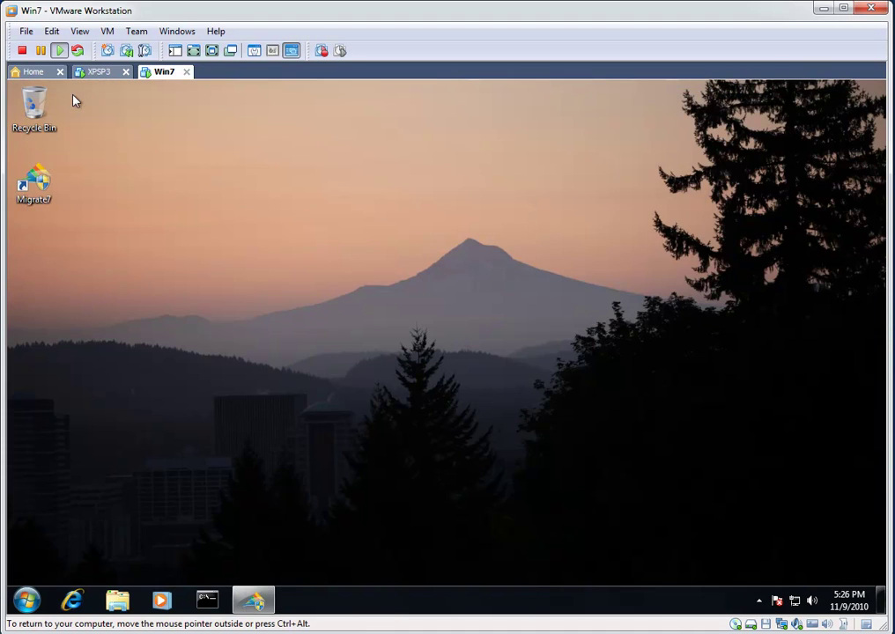
Step: Return to the XPSP3 virtual machine and choose the 11/9/2010 5:23:57 PM personality for backing up changes
{"action": "left_click", "coordinate": [103, 73]}
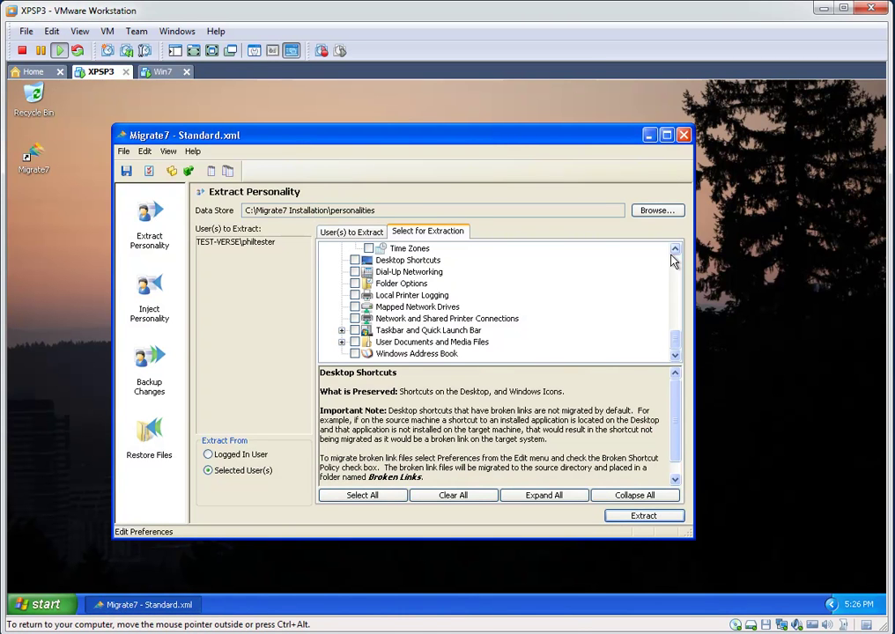
{"action": "scroll", "coordinate": [673, 258], "scroll_direction": "up", "scroll_amount": 10}
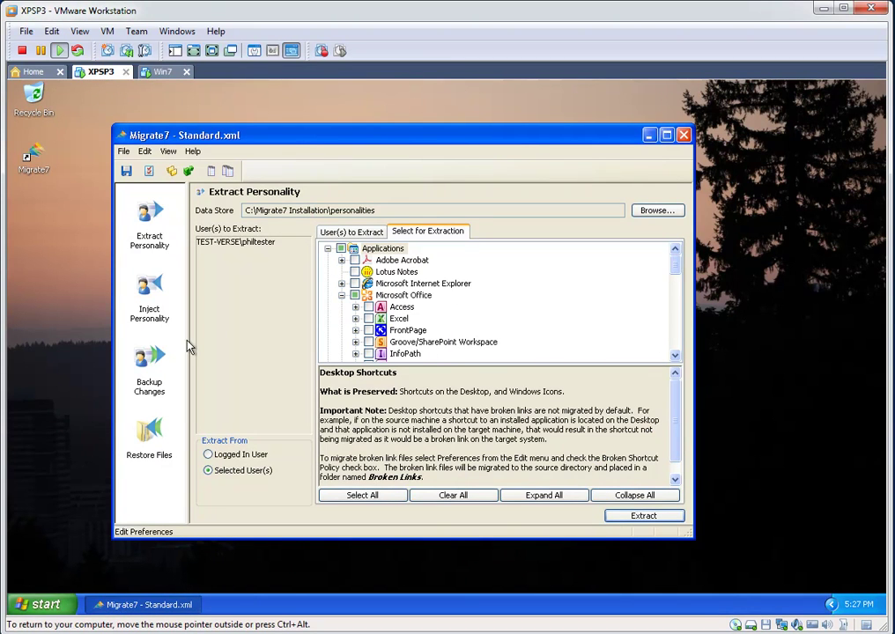
{"action": "left_click", "coordinate": [149, 366]}
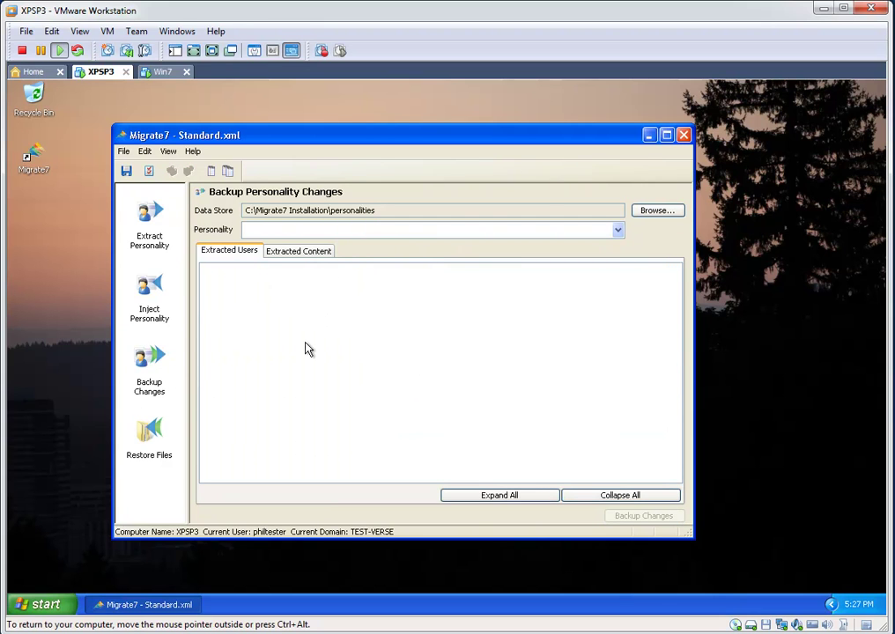
{"action": "left_click", "coordinate": [618, 231]}
{"action": "left_click", "coordinate": [388, 248]}
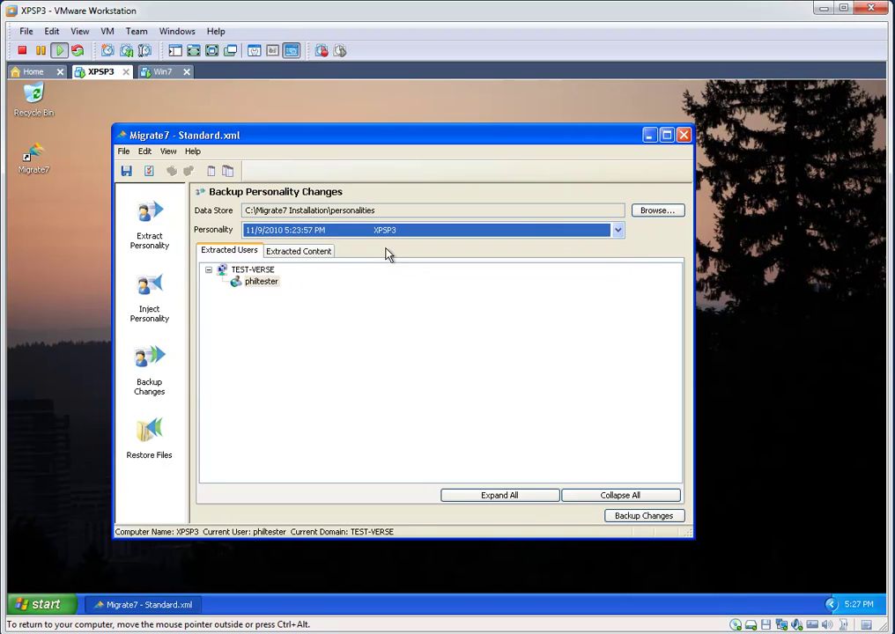
Step: Examine the extracted users and the extracted content of the personality chosen for backup
{"action": "left_click", "coordinate": [284, 253]}
{"action": "left_click", "coordinate": [240, 254]}
{"action": "left_click", "coordinate": [301, 253]}
{"action": "left_click", "coordinate": [219, 252]}
{"action": "left_click", "coordinate": [293, 254]}
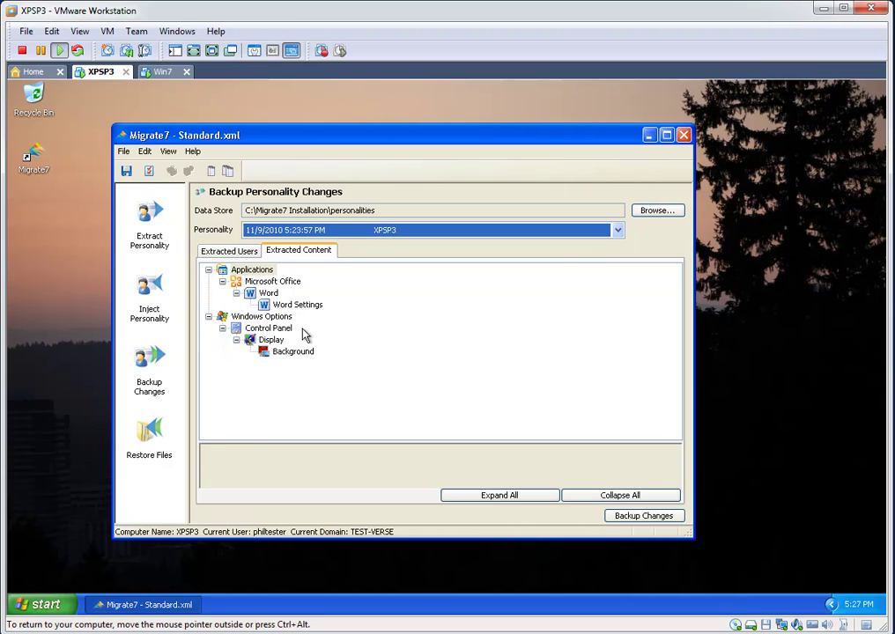
{"action": "mouse_move", "coordinate": [304, 335]}
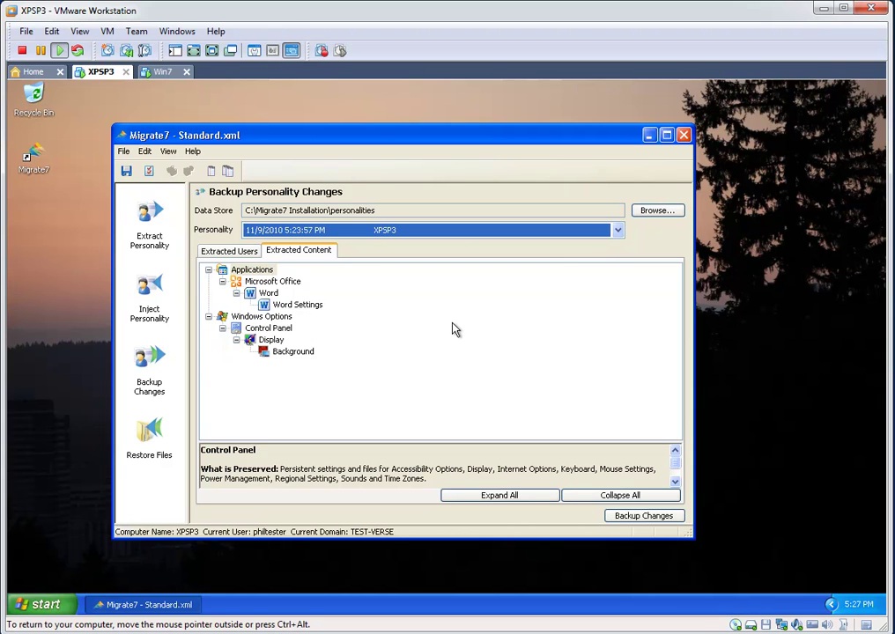
Step: Open Restore Files and choose the XPSP3 personality dated 11/9/2010 5:23:57 PM as the source
{"action": "left_click", "coordinate": [128, 451]}
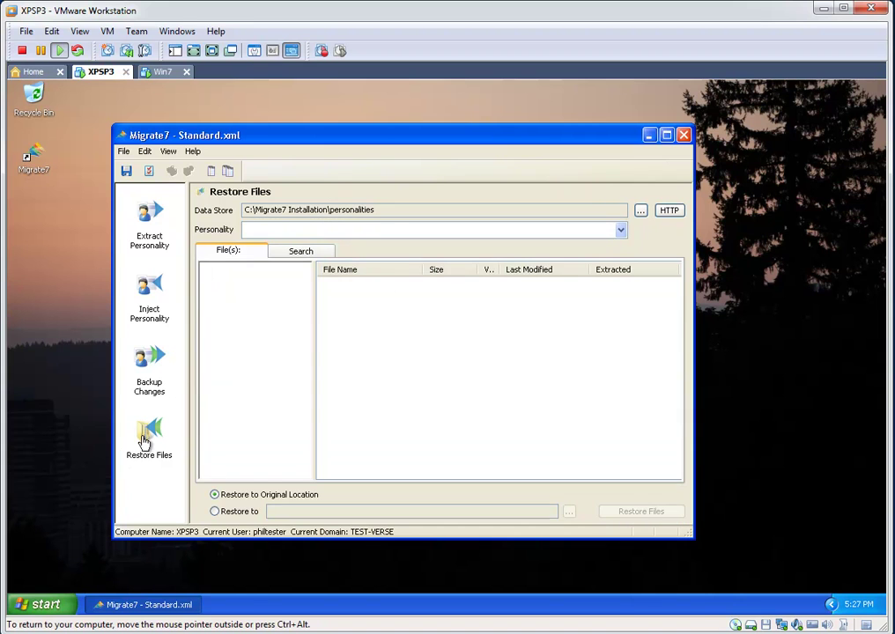
{"action": "left_click", "coordinate": [623, 230]}
{"action": "left_click", "coordinate": [438, 243]}
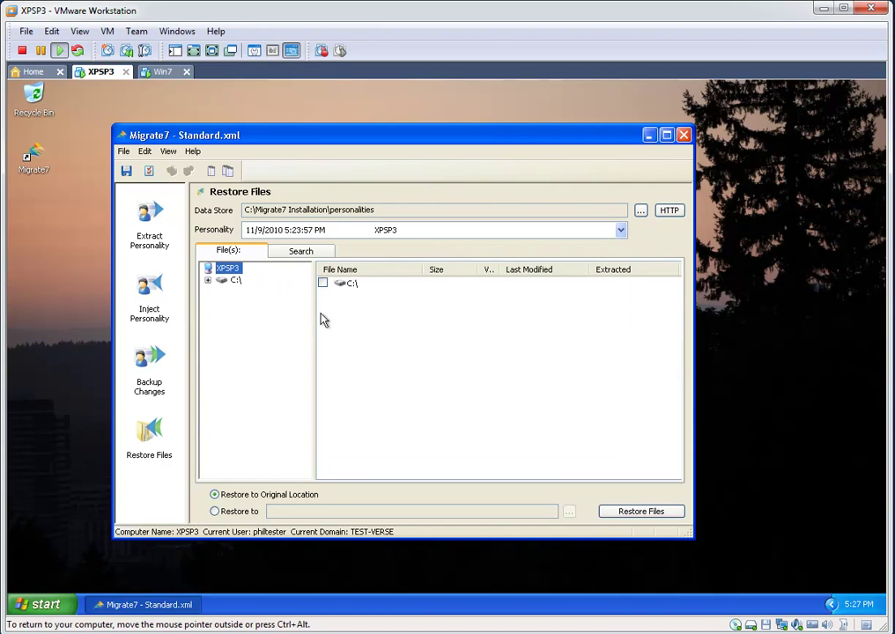
Step: Expand the C: drive down to the user's Application Data Microsoft folder and mark the Templates folder for restoring
{"action": "left_click", "coordinate": [208, 281]}
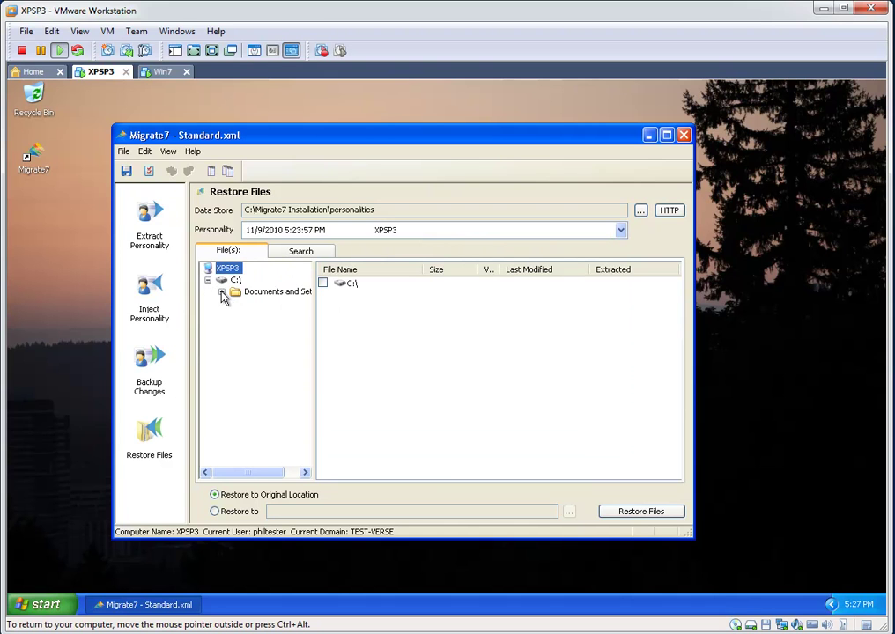
{"action": "left_click", "coordinate": [222, 292]}
{"action": "left_click", "coordinate": [235, 304]}
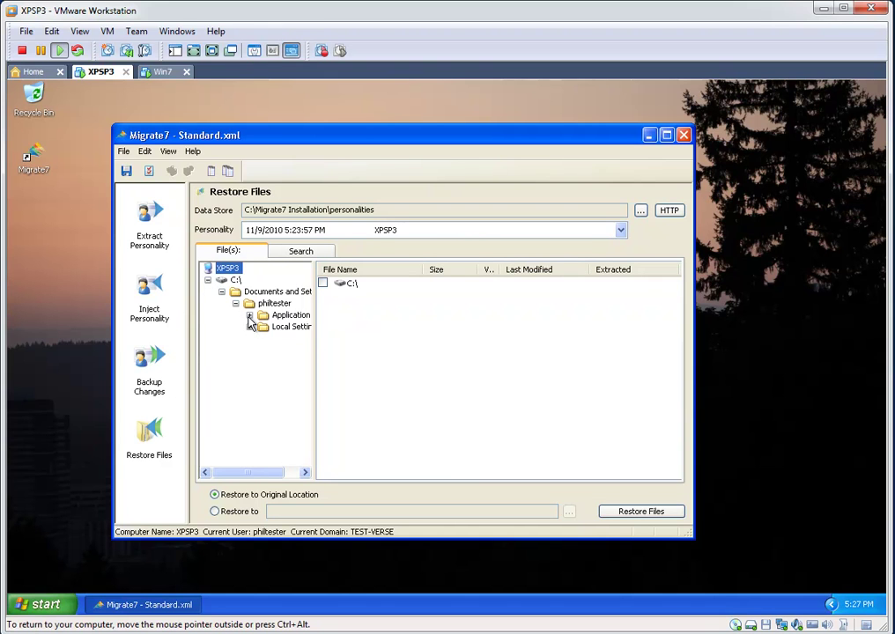
{"action": "left_click", "coordinate": [249, 315]}
{"action": "double_click", "coordinate": [286, 327]}
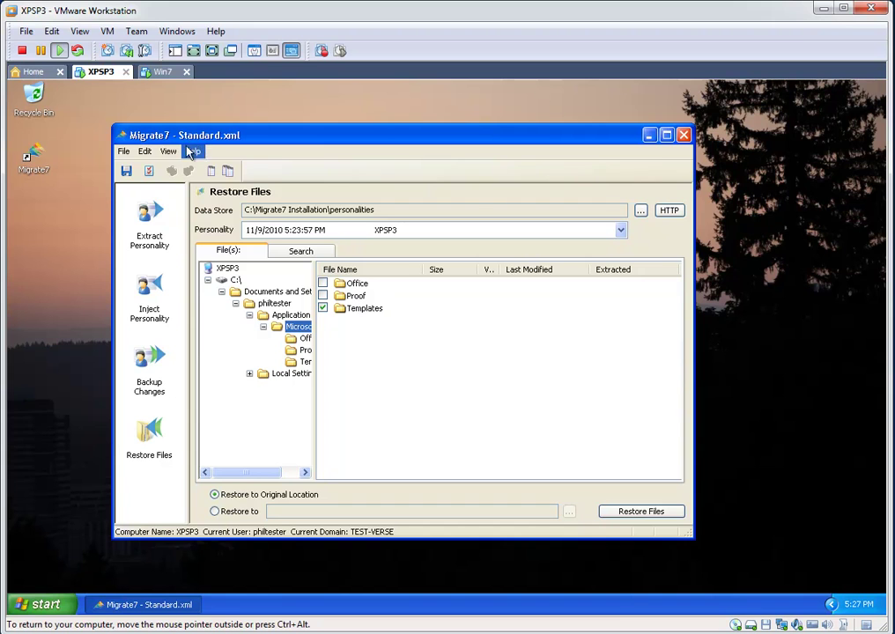
Step: Try exporting the file and registry rules to Configuration.xml in the Migrate7 Installation folder, cancelling without saving
{"action": "left_click", "coordinate": [144, 151]}
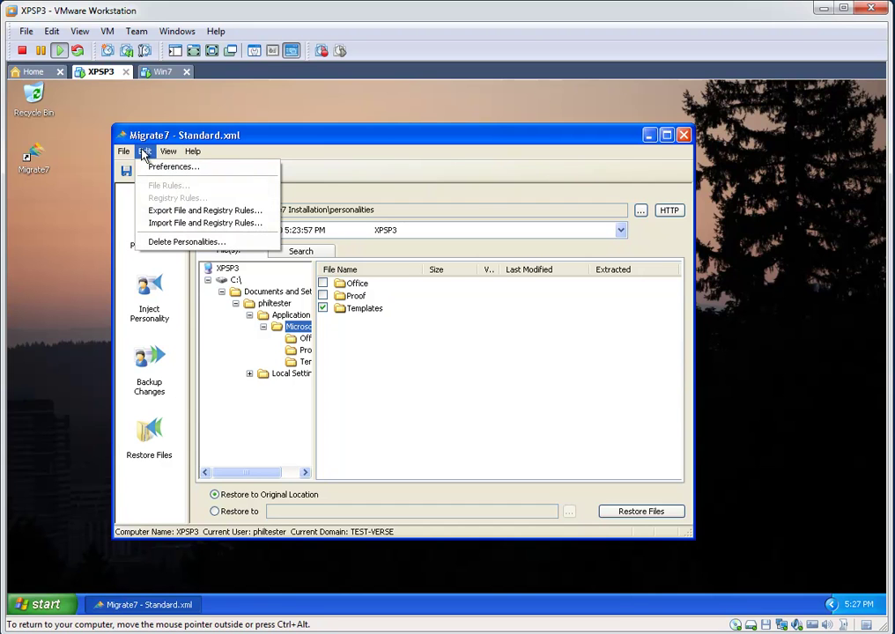
{"action": "left_click", "coordinate": [177, 210]}
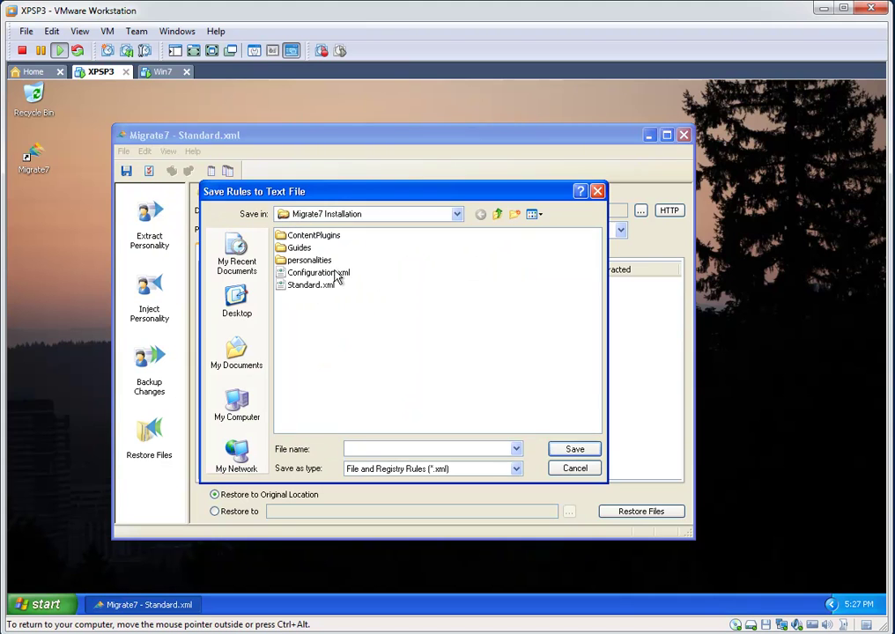
{"action": "left_click", "coordinate": [286, 275]}
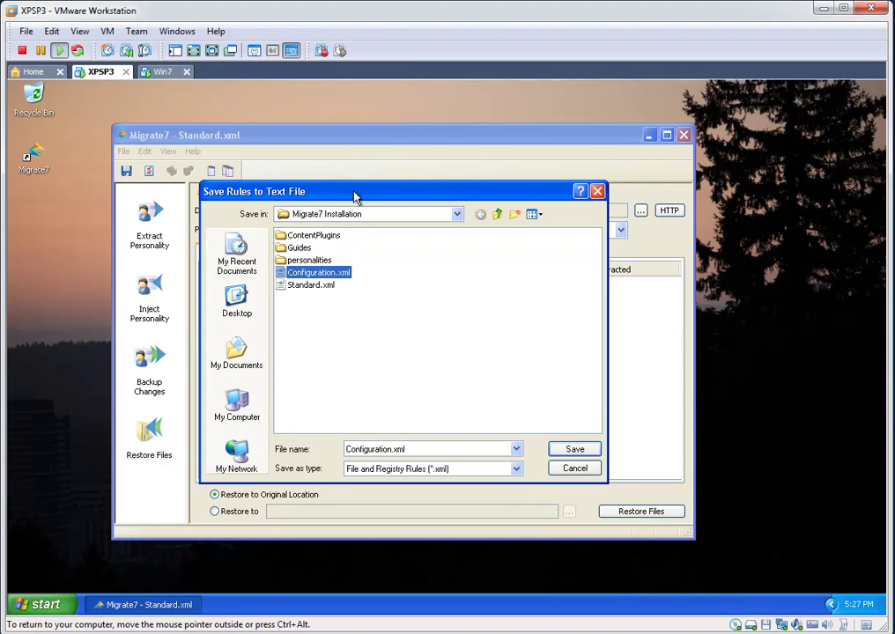
{"action": "left_click_drag", "start_coordinate": [360, 193], "coordinate": [390, 191]}
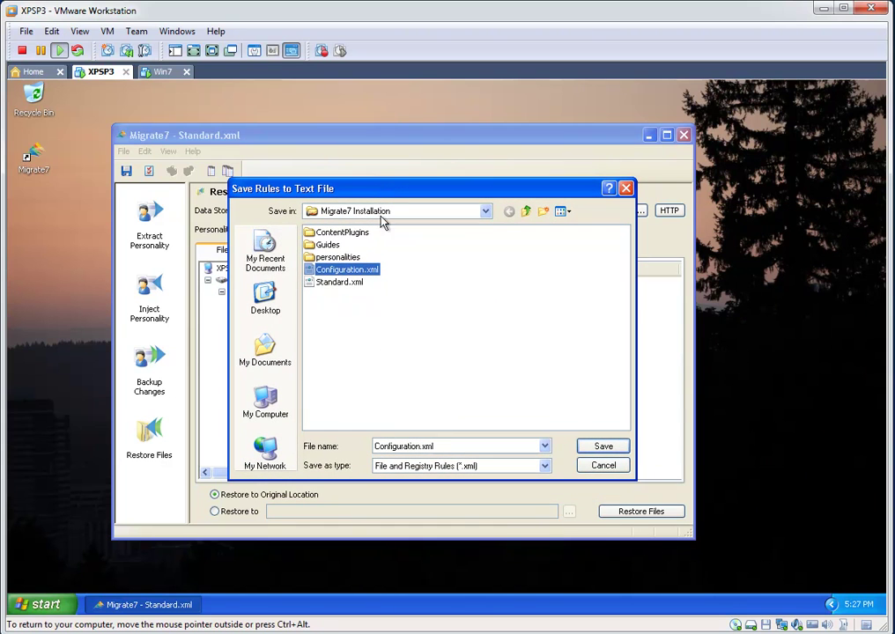
{"action": "left_click", "coordinate": [621, 467]}
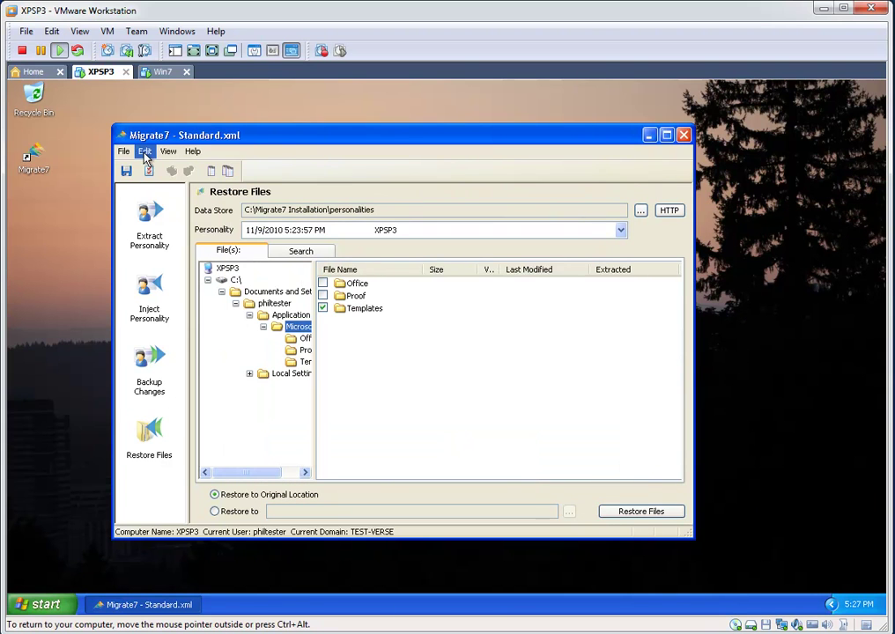
{"action": "left_click", "coordinate": [144, 152]}
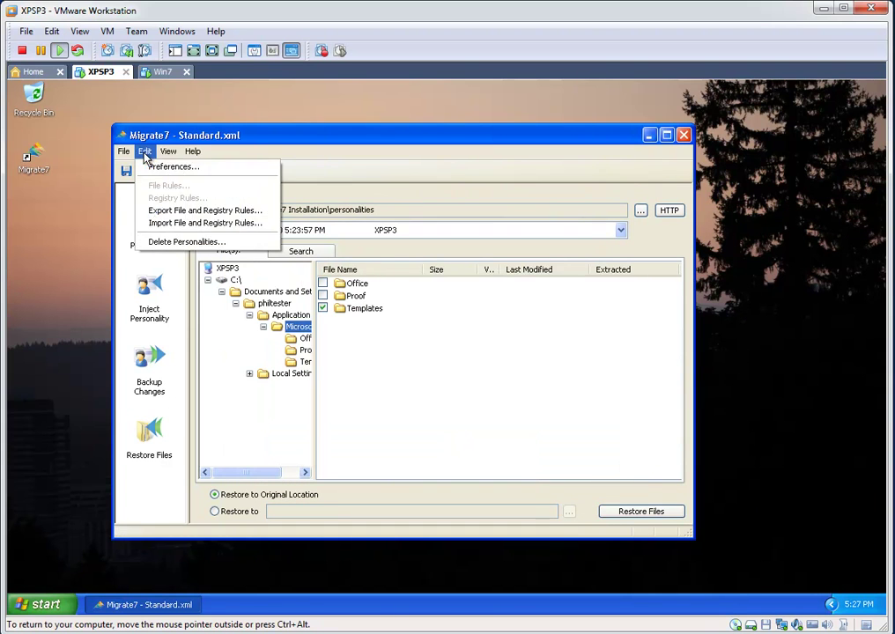
{"action": "left_click", "coordinate": [169, 211]}
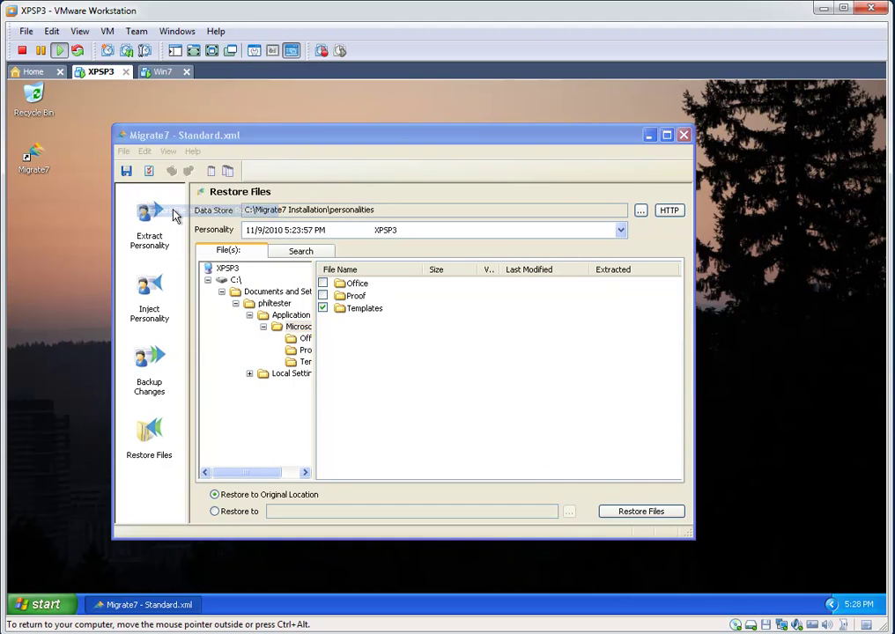
{"action": "left_click", "coordinate": [295, 273]}
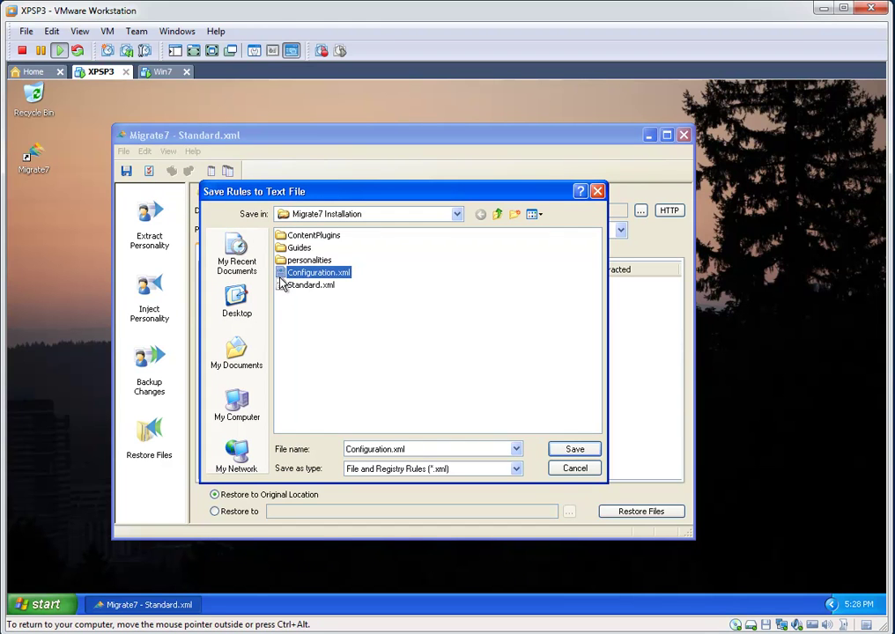
{"action": "left_click", "coordinate": [589, 469]}
Step: Try importing file and registry rules from Configuration.xml in the Migrate7 Installation folder, cancelling without importing
{"action": "left_click", "coordinate": [144, 151]}
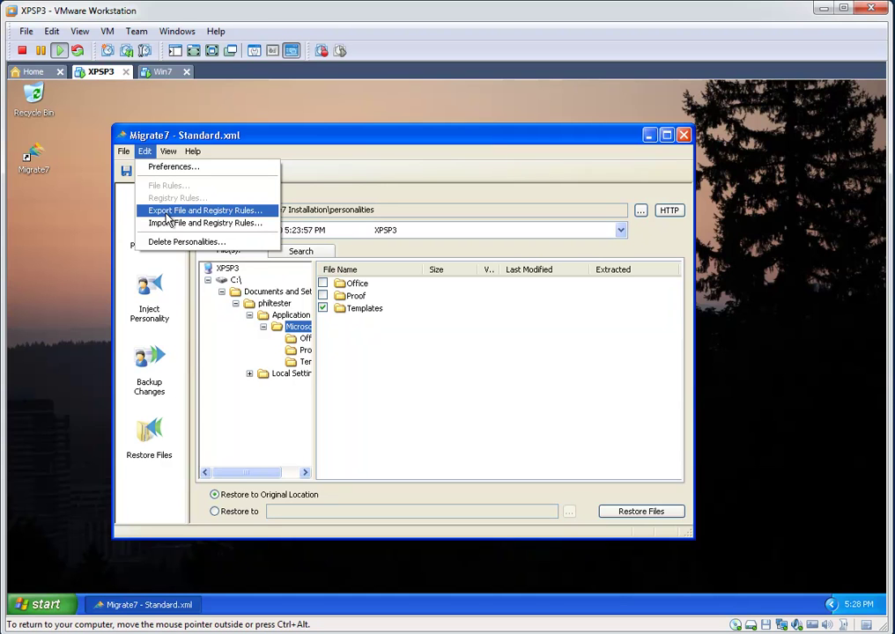
{"action": "left_click", "coordinate": [227, 227]}
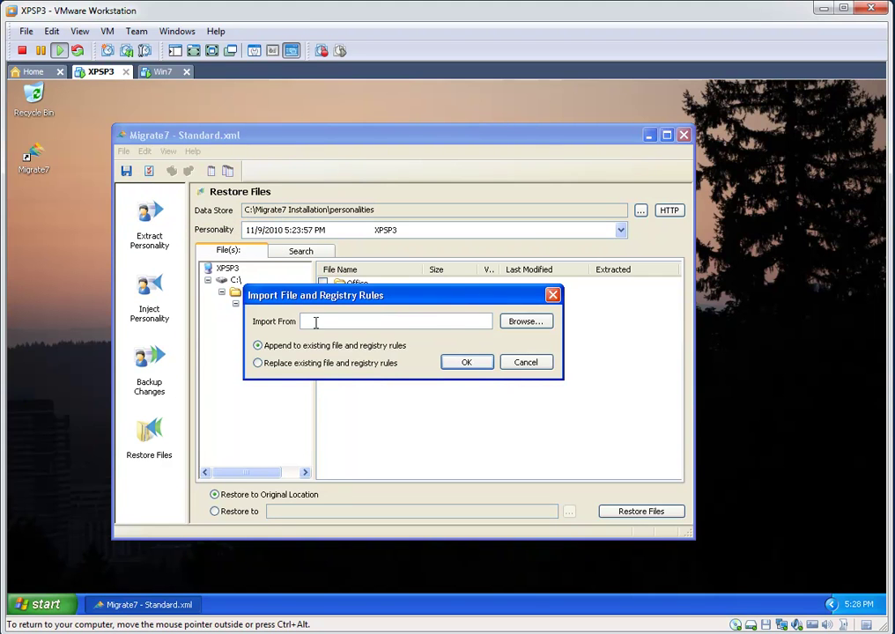
{"action": "left_click", "coordinate": [537, 323]}
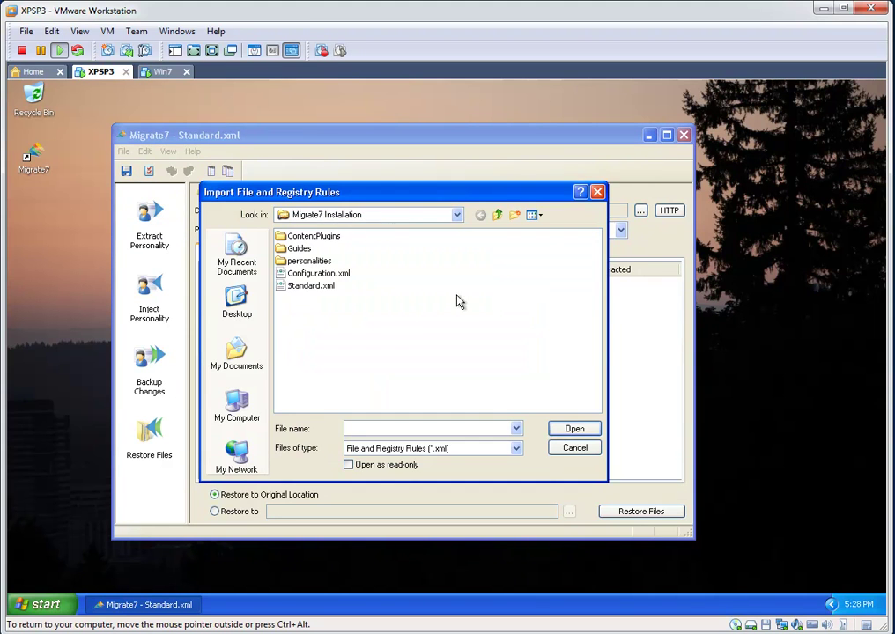
{"action": "left_click", "coordinate": [308, 273]}
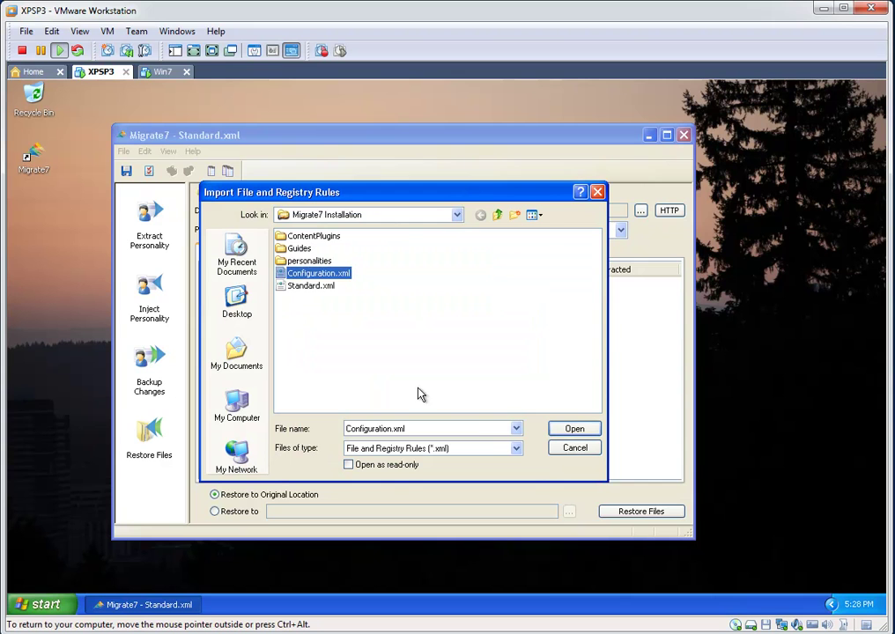
{"action": "left_click", "coordinate": [585, 455]}
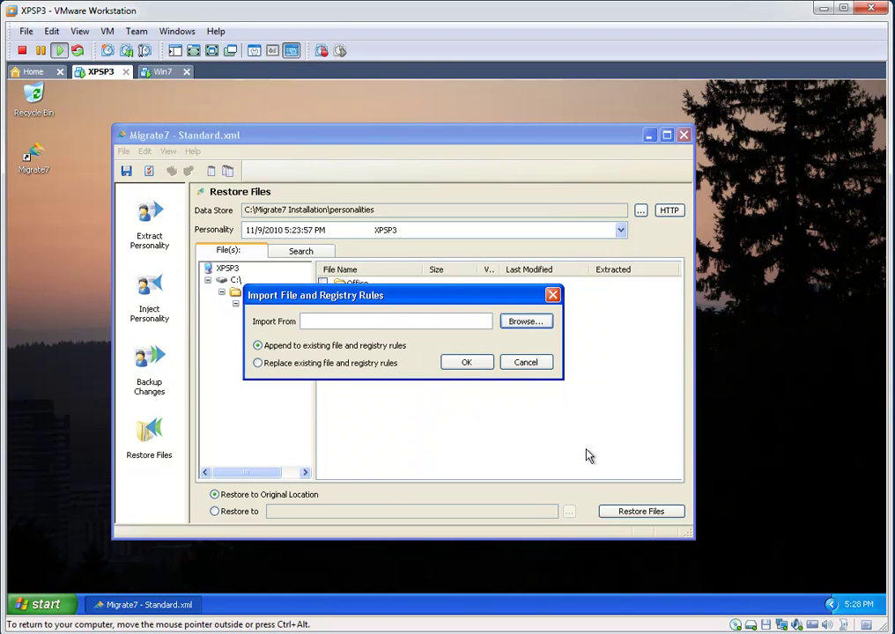
{"action": "left_click", "coordinate": [526, 363]}
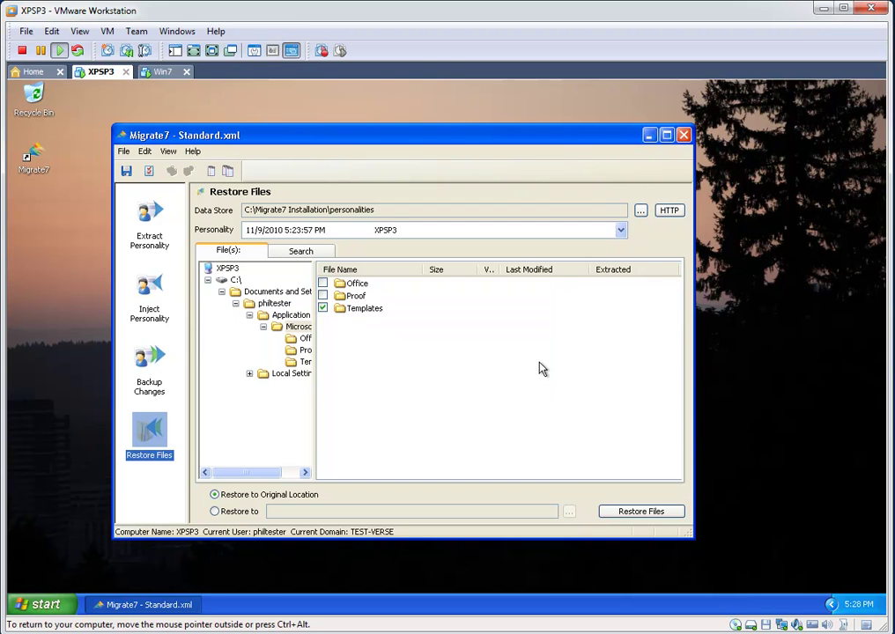
{"action": "left_click", "coordinate": [145, 154]}
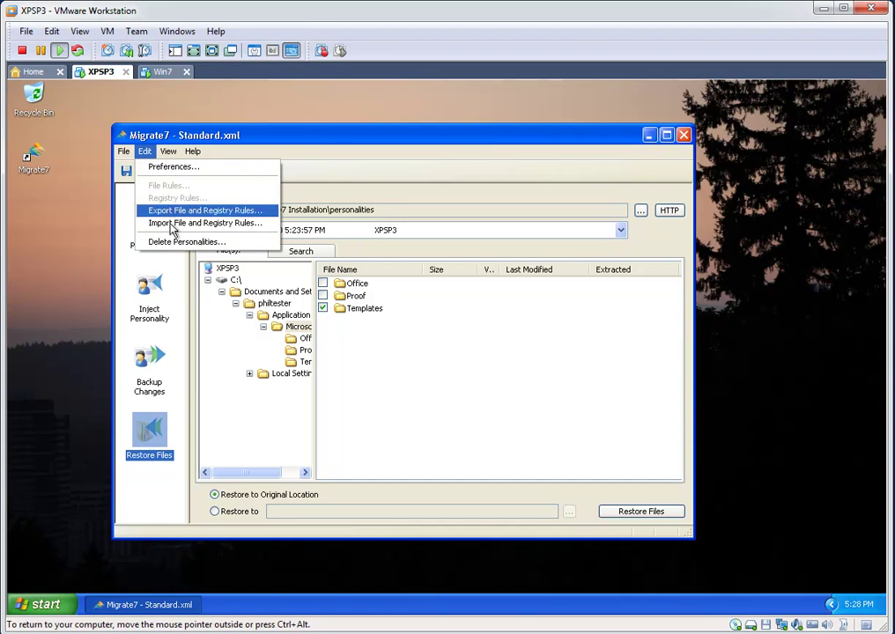
{"action": "mouse_move", "coordinate": [178, 157]}
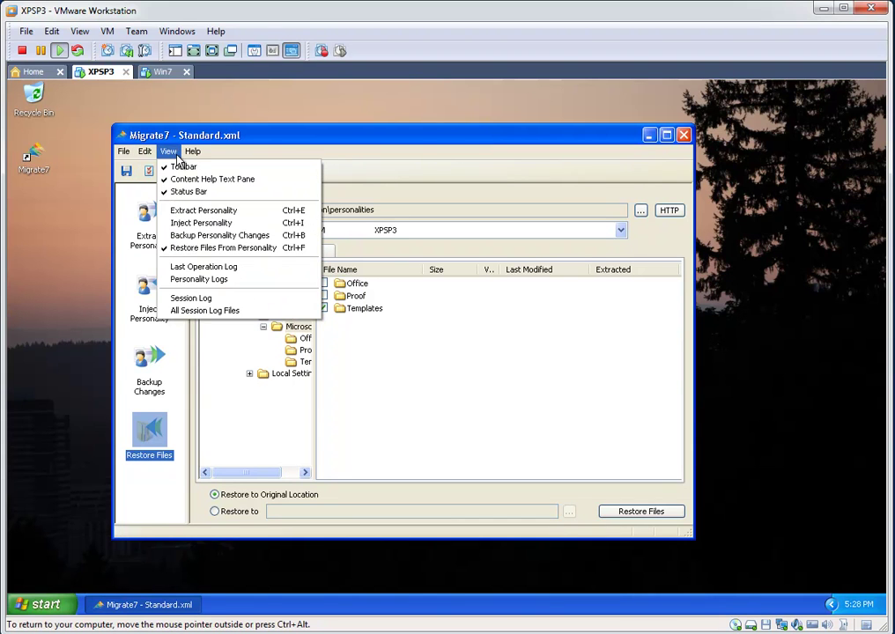
{"action": "left_click", "coordinate": [540, 364]}
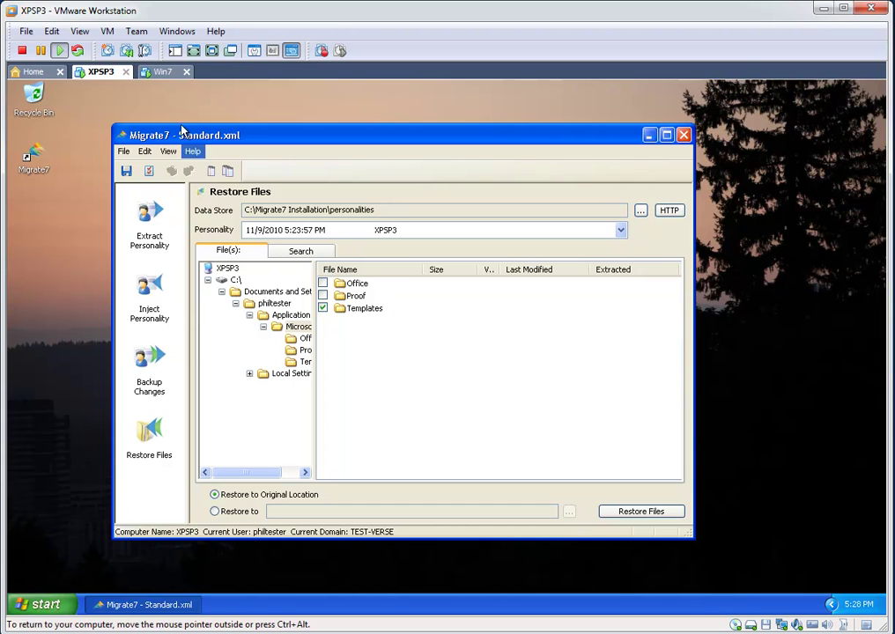
Step: Switch to the Win7 virtual machine, bring up its Migrate7 window, and release input back to the host computer
{"action": "left_click", "coordinate": [160, 72]}
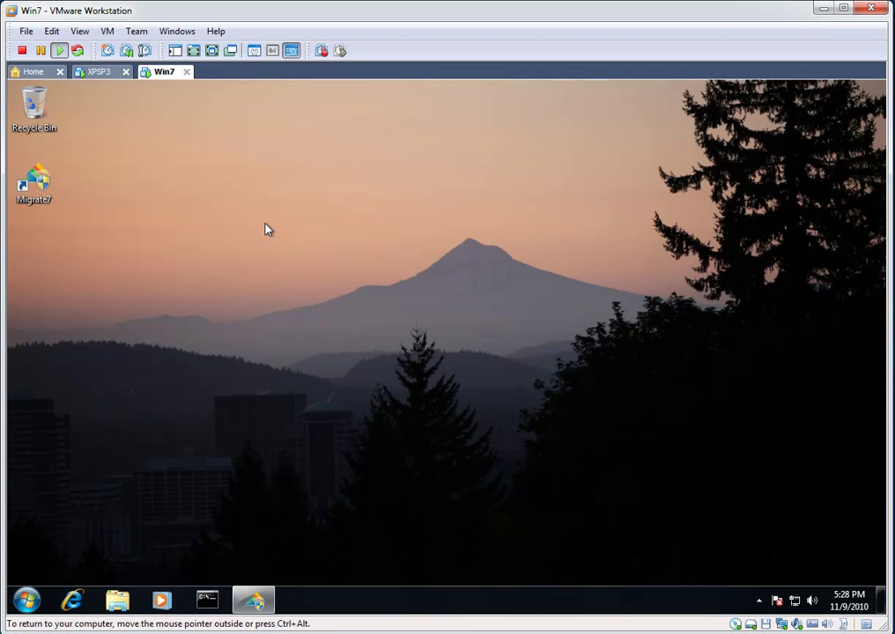
{"action": "double_click", "coordinate": [35, 182]}
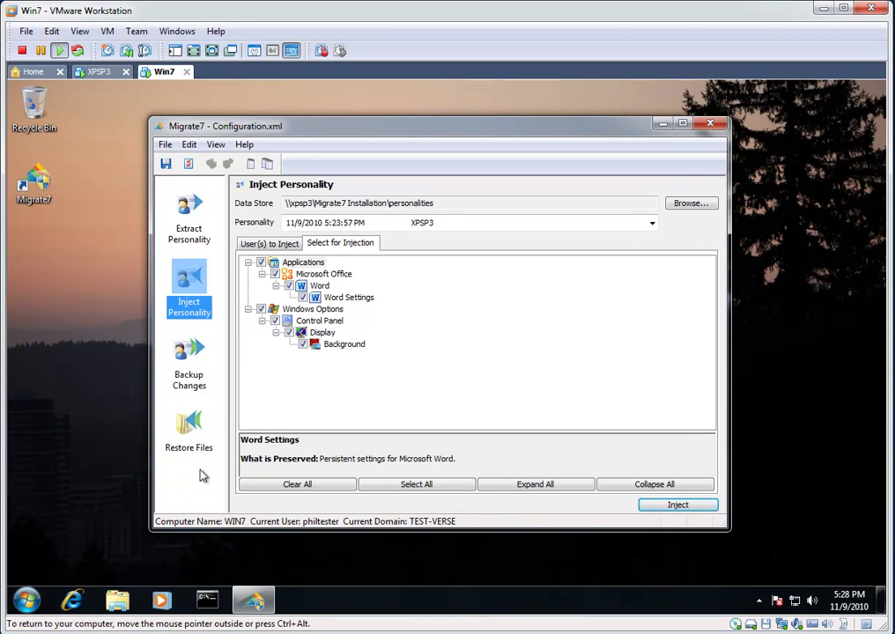
{"action": "key", "text": "ctrl+alt"}
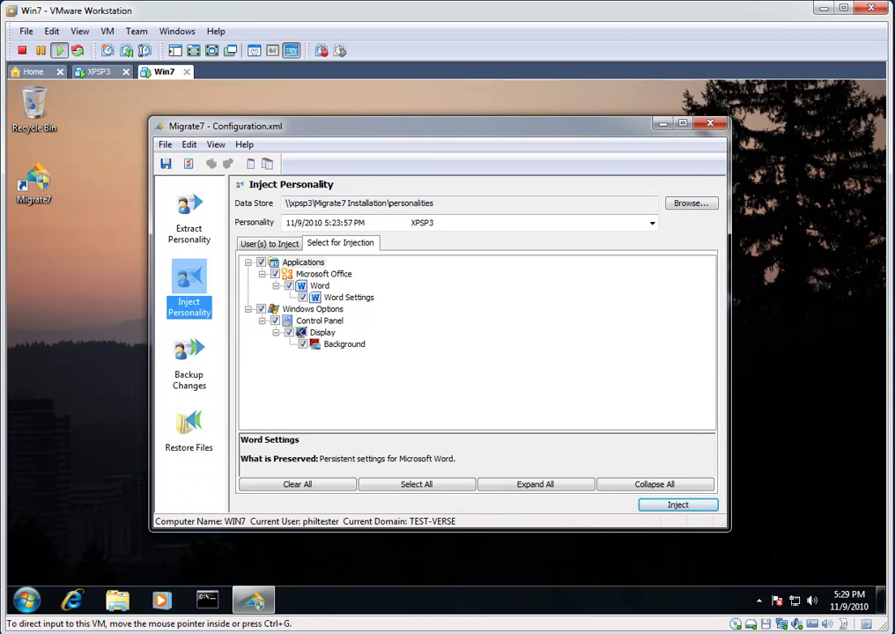